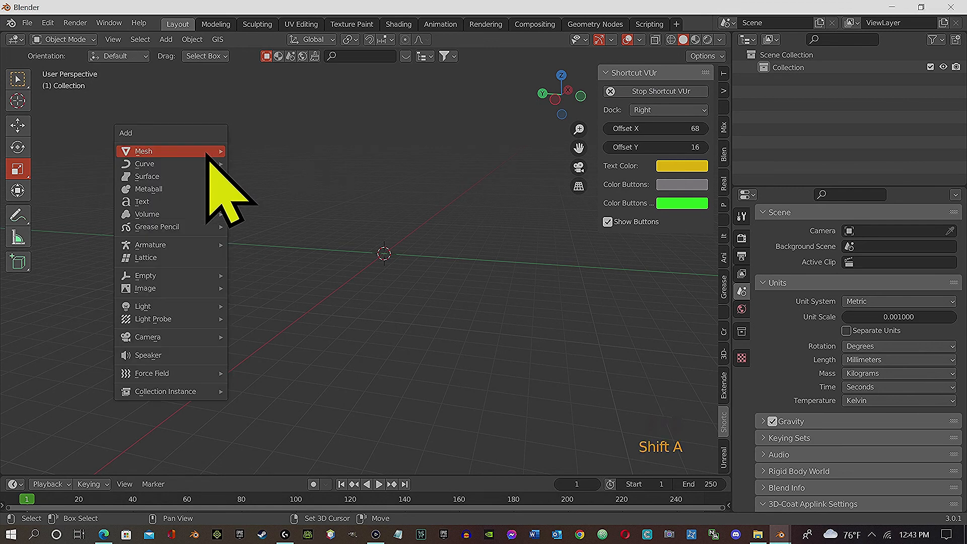
# Add a plane mesh at the world origin.
pyautogui.click(255, 151)
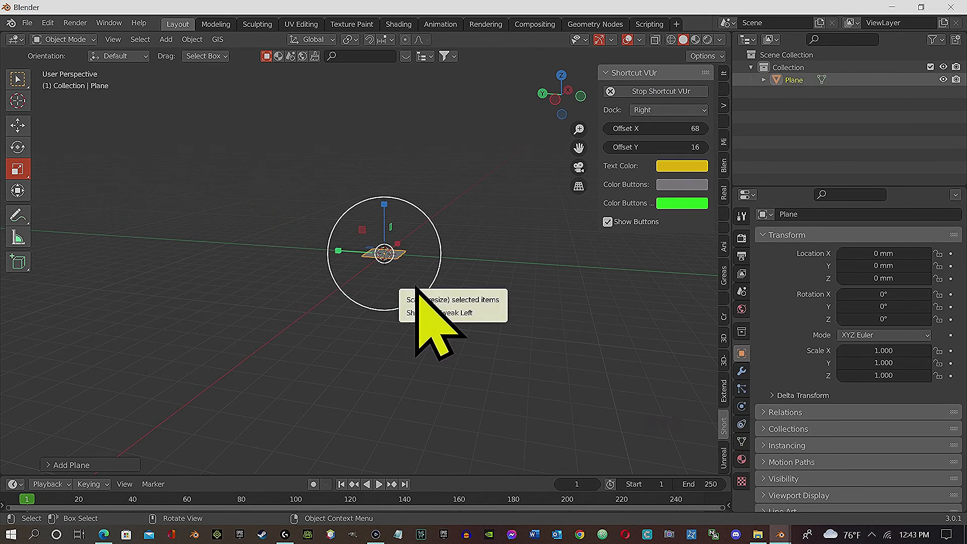
pyautogui.press('`')
pyautogui.click(484, 327)
pyautogui.moveTo(464, 280); pyautogui.dragTo(328, 354, button='middle')
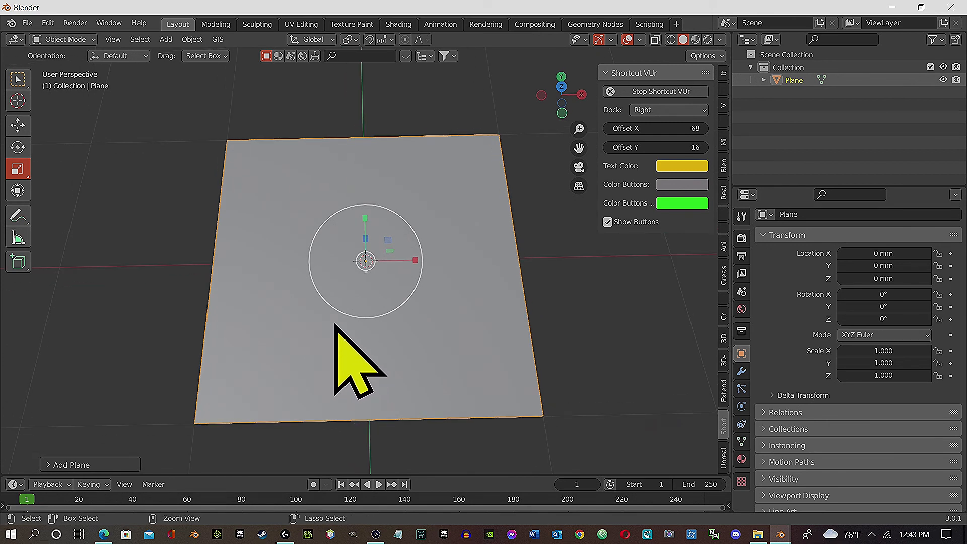
# In Edit Mode, add a single loop cut down the middle of the plane along the Y axis.
pyautogui.press('Tab')
pyautogui.hotkey('ctrl', 'r')
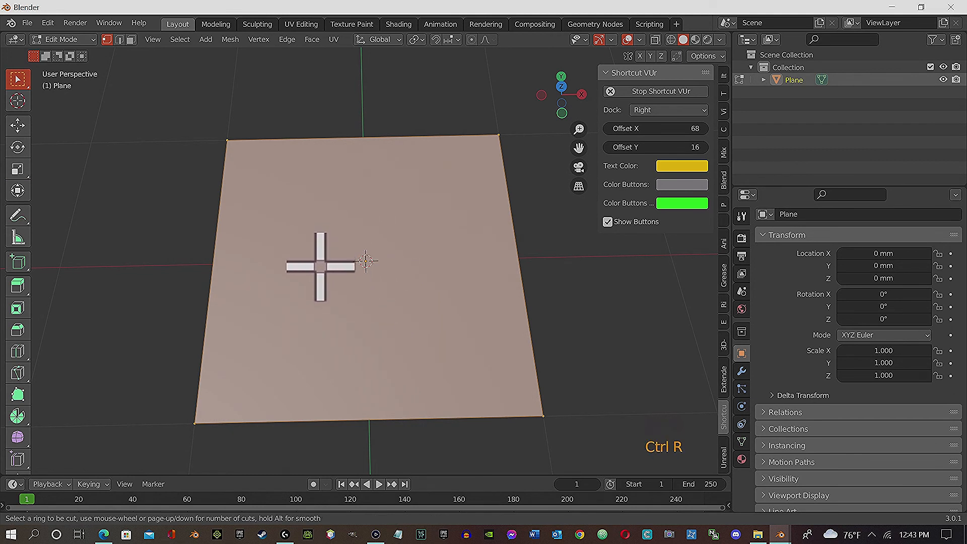
pyautogui.click(20, 353)
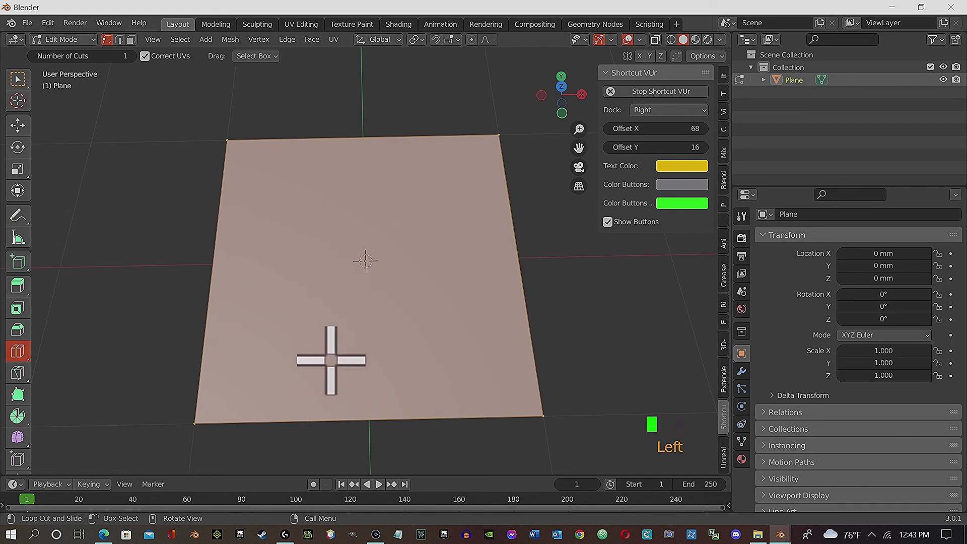
pyautogui.click(332, 412)
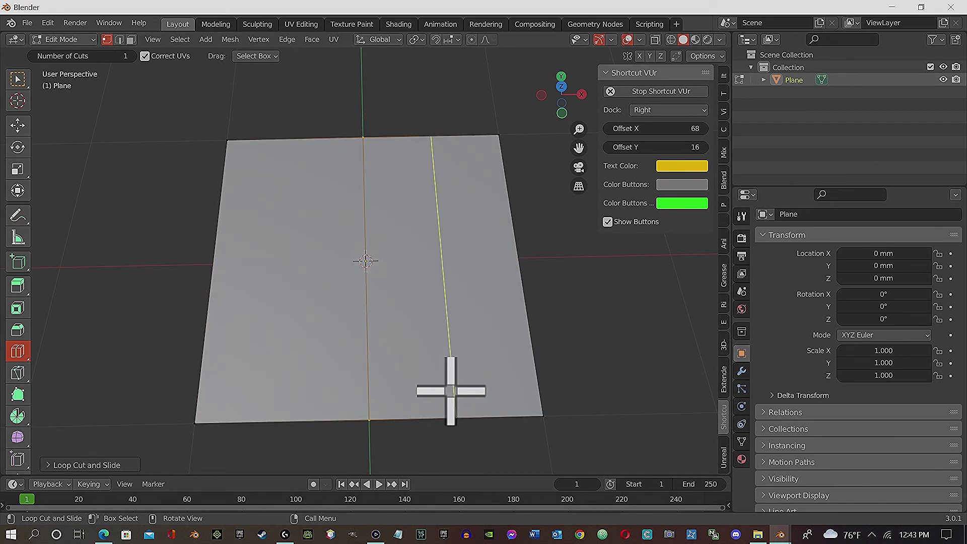
# Delete the plane's face on the positive X side of the centre cut.
pyautogui.press('g')
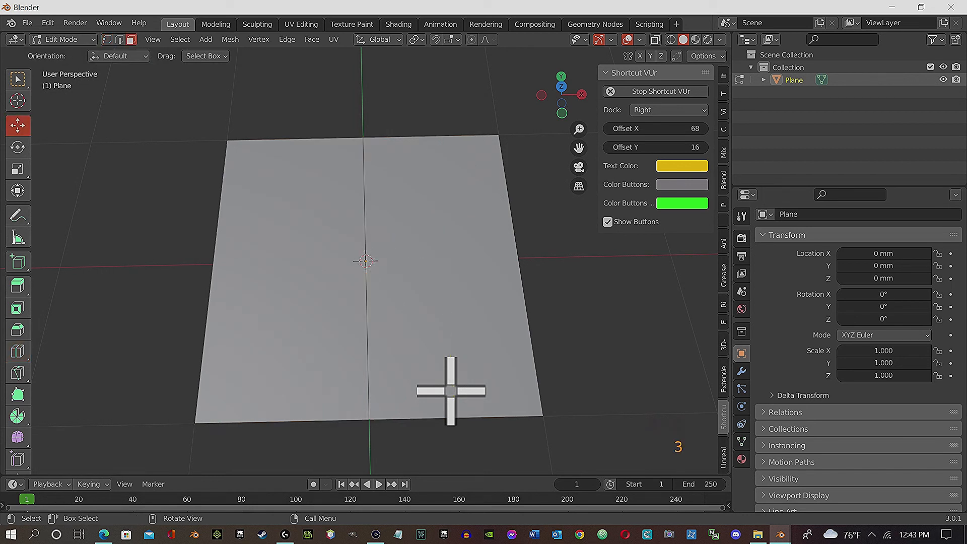
pyautogui.click(426, 342)
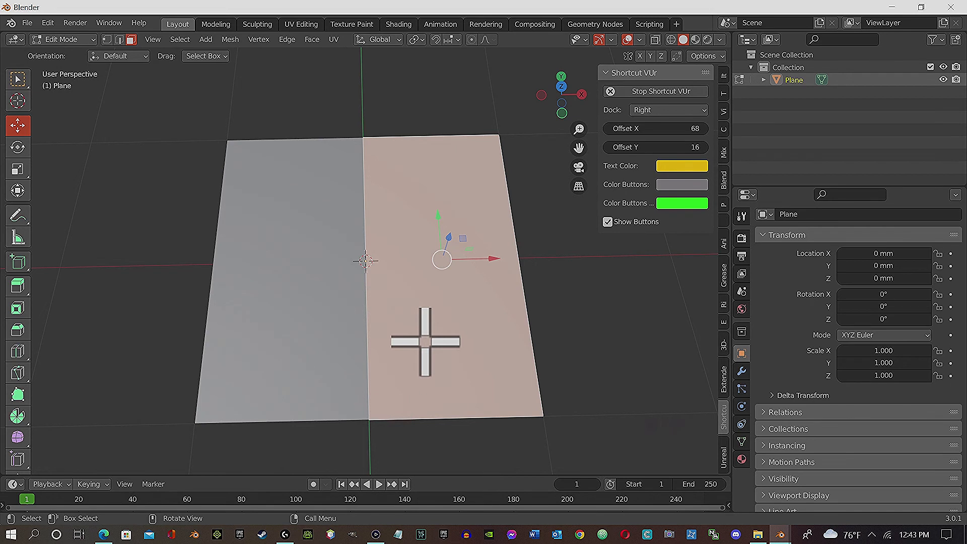
pyautogui.press('Delete')
pyautogui.click(425, 341)
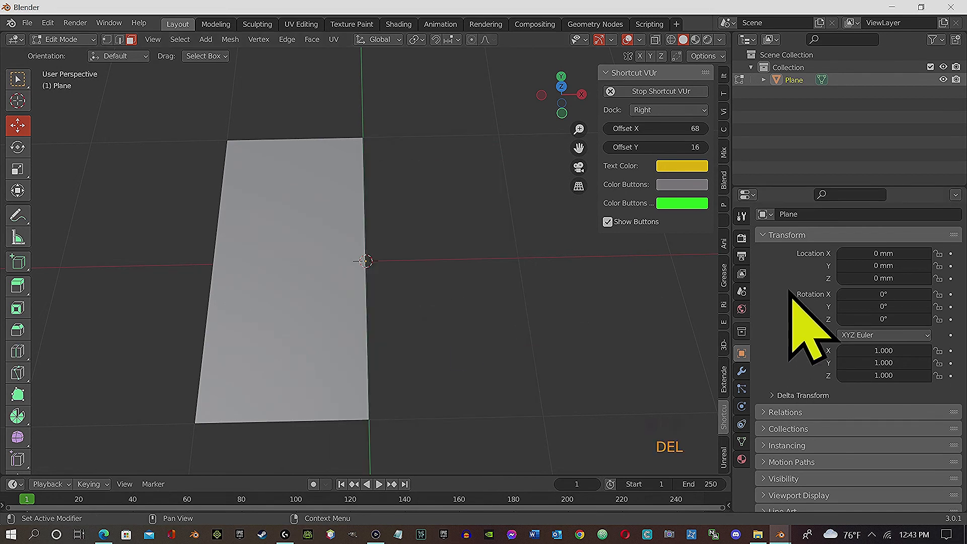
# Add a Mirror modifier on the X axis to the half plane.
pyautogui.click(741, 371)
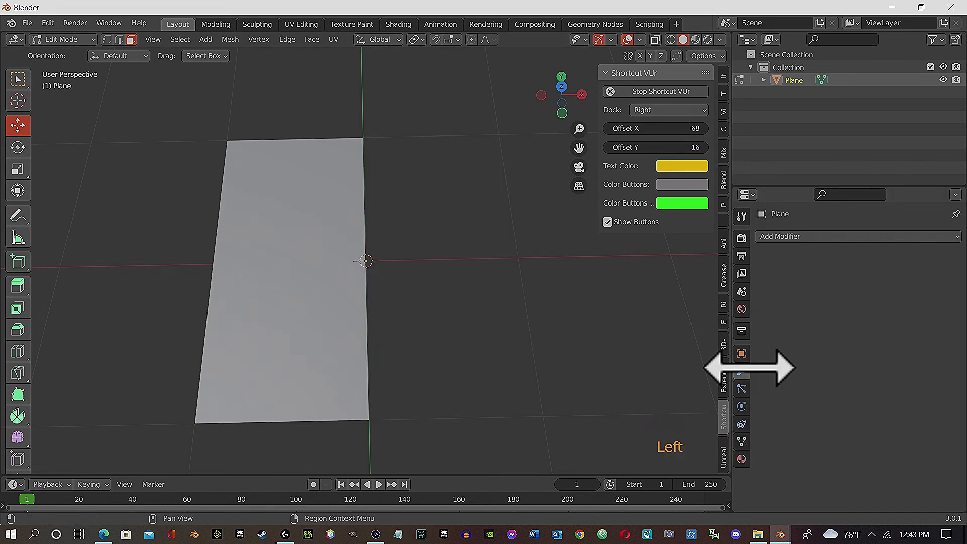
pyautogui.click(918, 237)
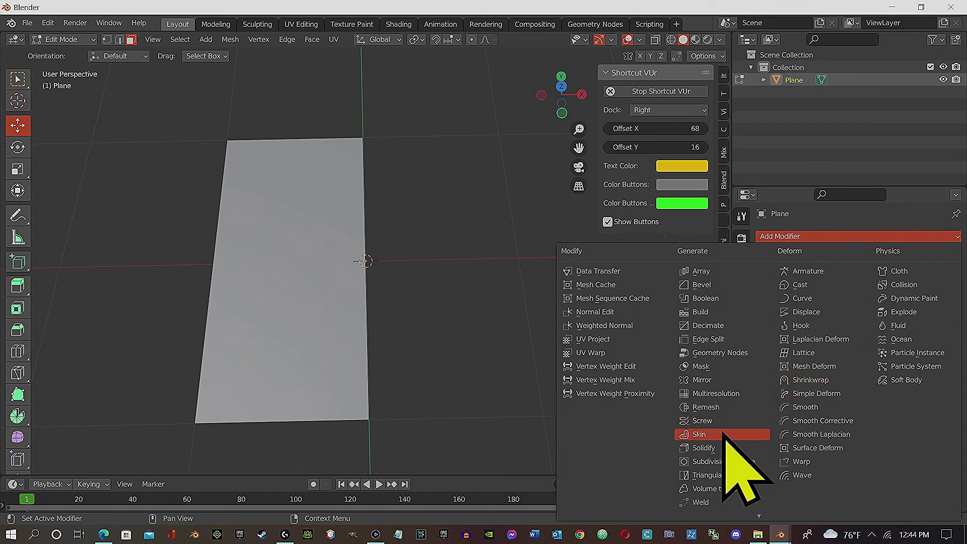
pyautogui.click(706, 380)
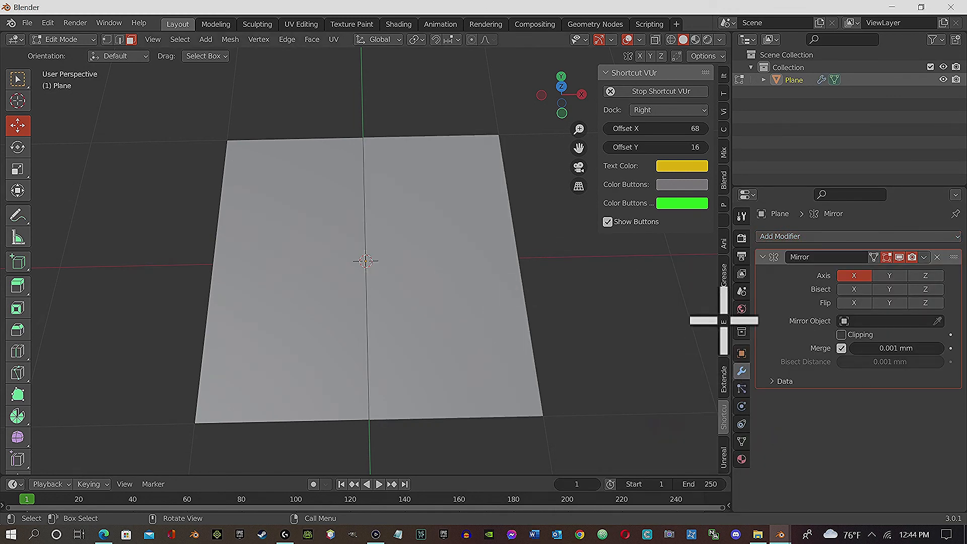
pyautogui.moveTo(395, 319)
pyautogui.mouseDown(button='middle')
pyautogui.moveTo(363, 330)
pyautogui.moveTo(389, 323)
pyautogui.moveTo(395, 337)
pyautogui.mouseUp(button='middle')
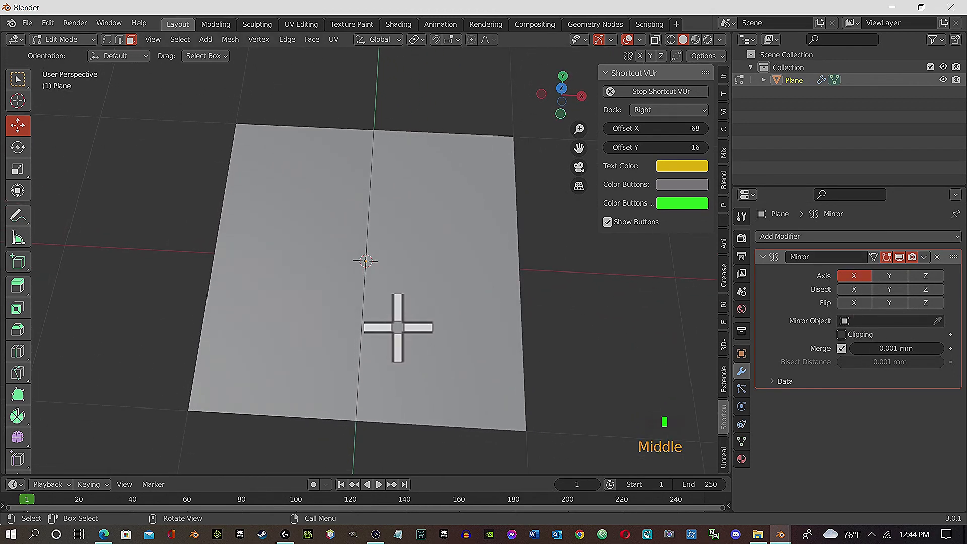
# Add a lengthwise loop cut to the half plane and slide it about -0.92, close beside the mirror line.
pyautogui.click(19, 353)
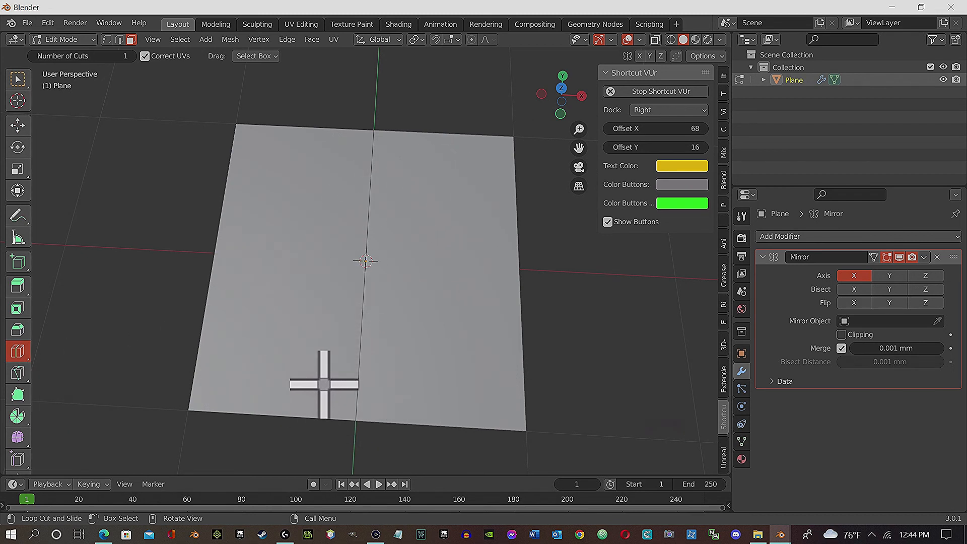
pyautogui.moveTo(319, 430); pyautogui.dragTo(318, 429)
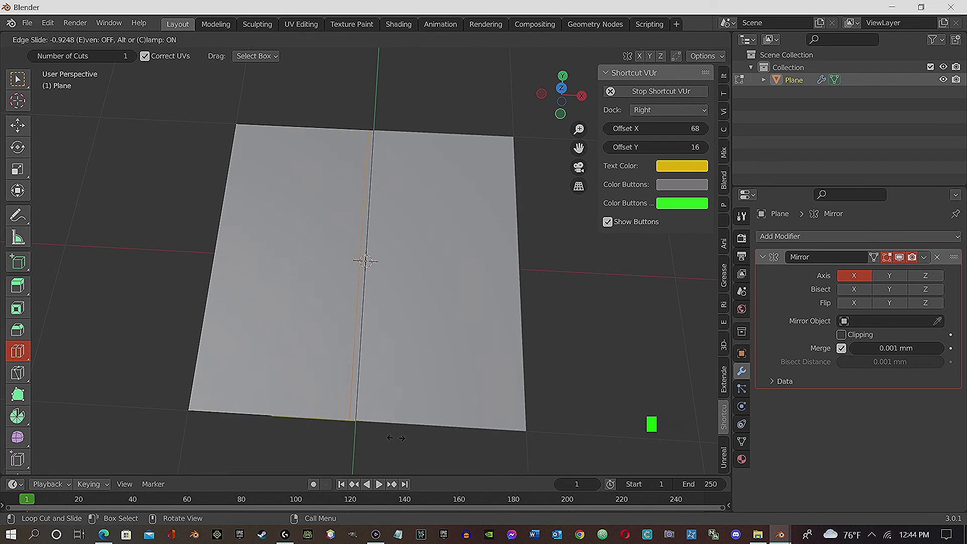
pyautogui.click(395, 438)
# Add a lengthwise loop cut midway across the wide section and a second one close beside it, with an edge slide of about 0.69.
pyautogui.moveTo(233, 401); pyautogui.dragTo(291, 427)
pyautogui.hotkey('ctrl', 'z')
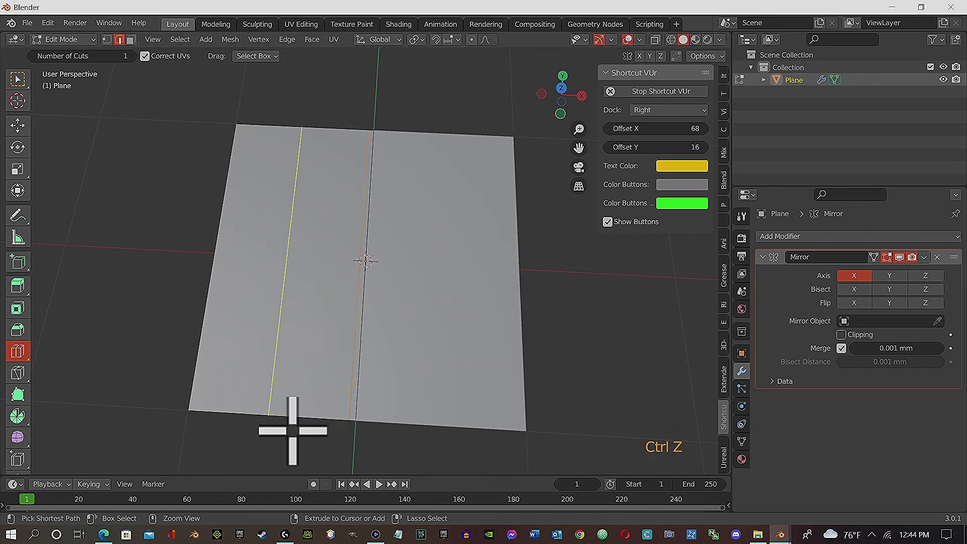
pyautogui.doubleClick(275, 420)
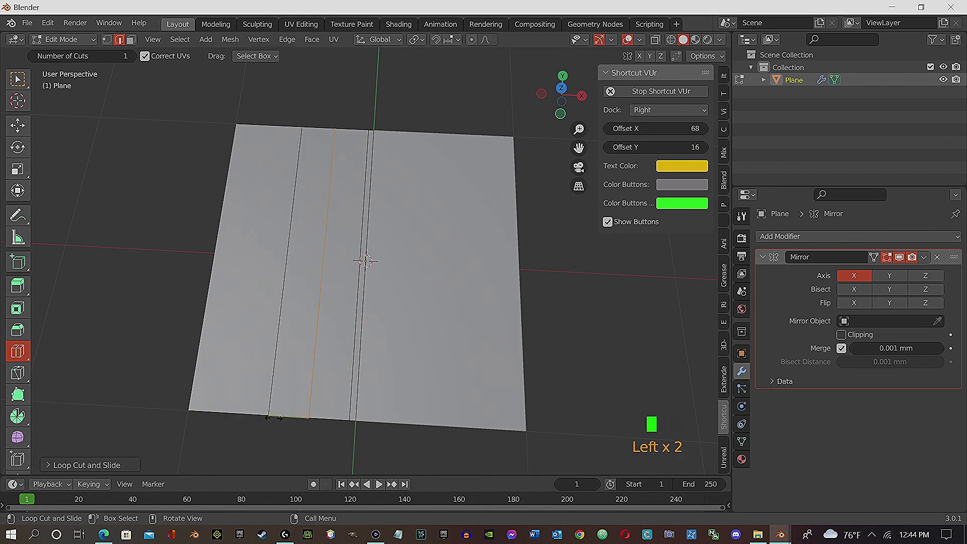
pyautogui.hotkey('ctrl', 'z')
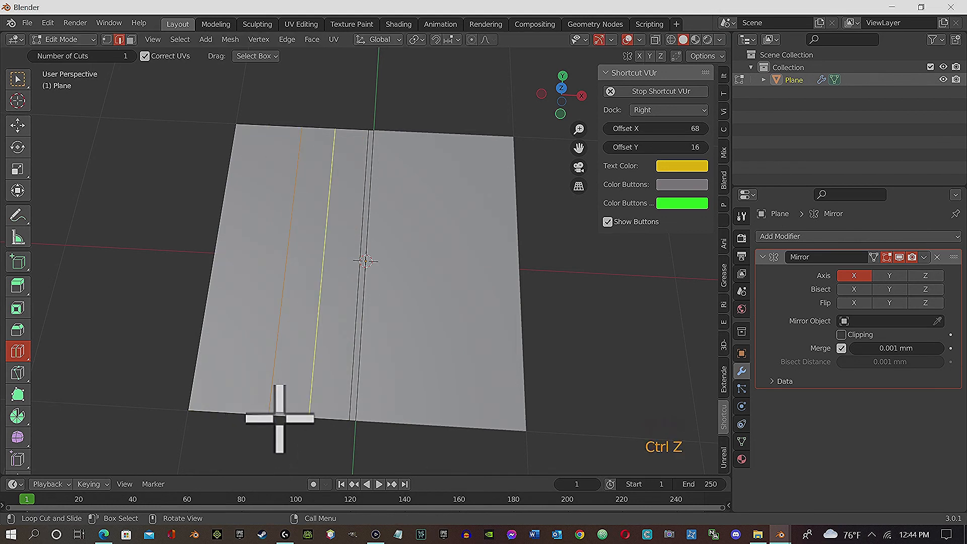
pyautogui.moveTo(276, 415); pyautogui.dragTo(273, 418)
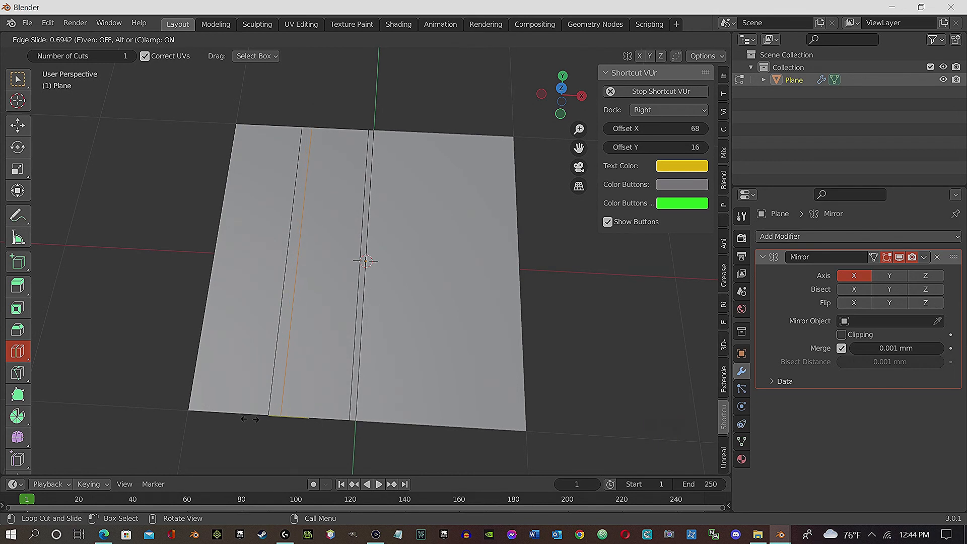
pyautogui.moveTo(250, 419); pyautogui.dragTo(251, 420)
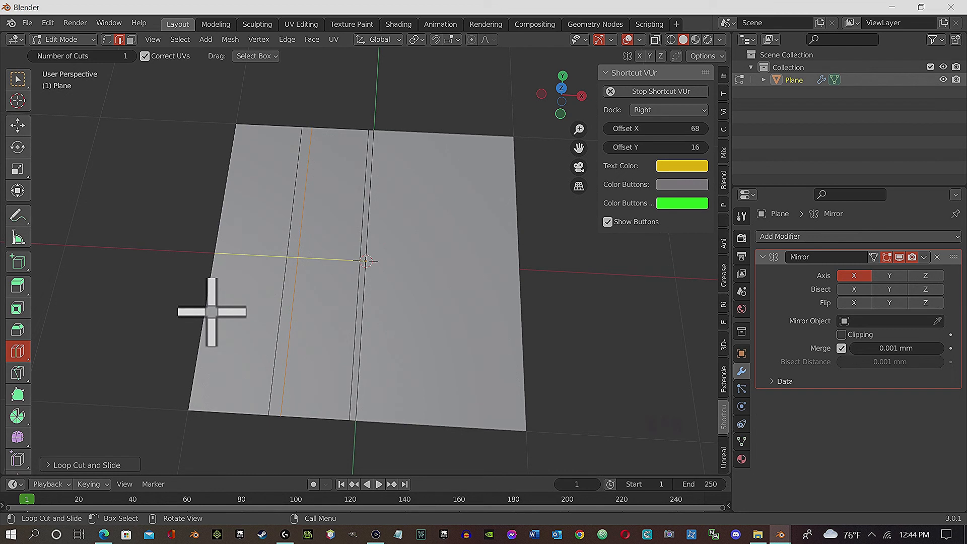
# Select the outer long edge of the half plane and extrude it upward about 0.07 mm along Z.
pyautogui.press('g')
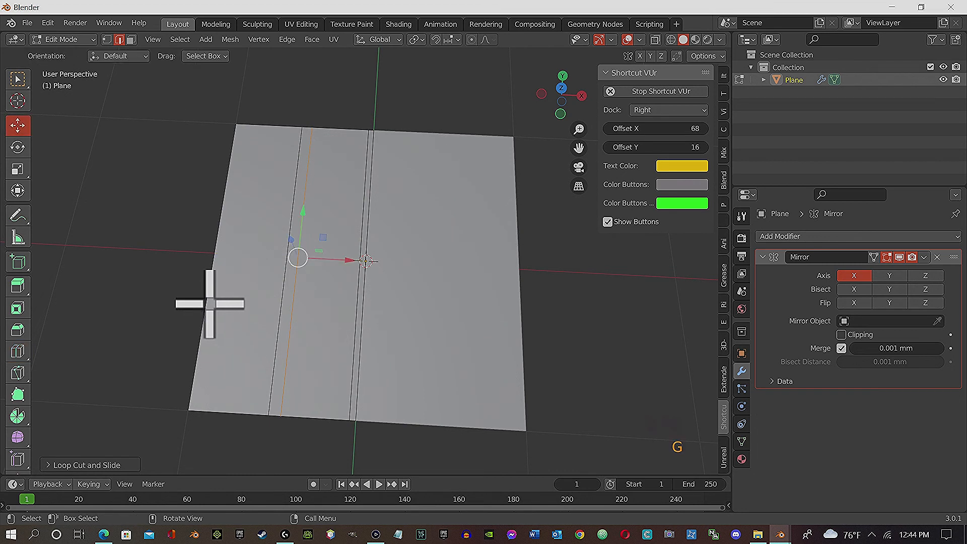
pyautogui.click(208, 303)
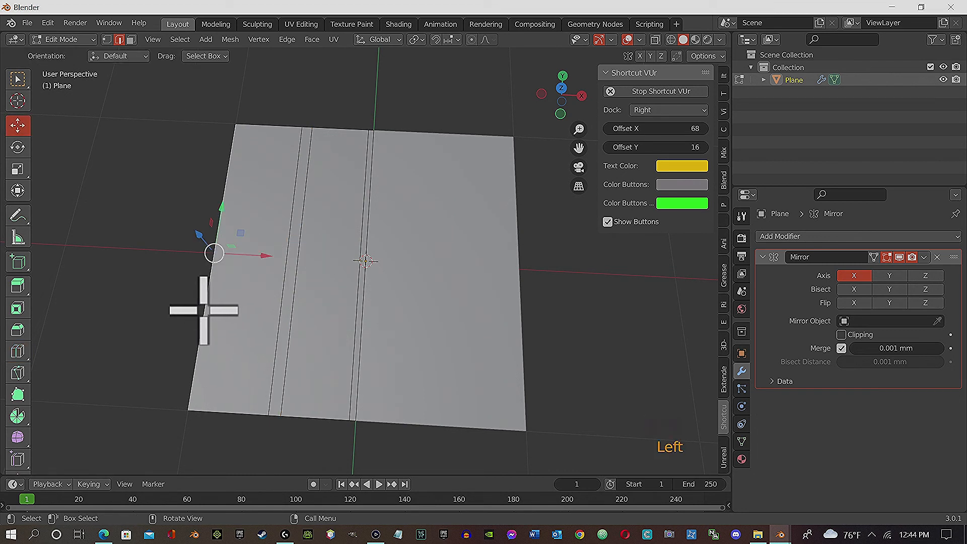
pyautogui.moveTo(204, 307); pyautogui.dragTo(214, 279, button='middle')
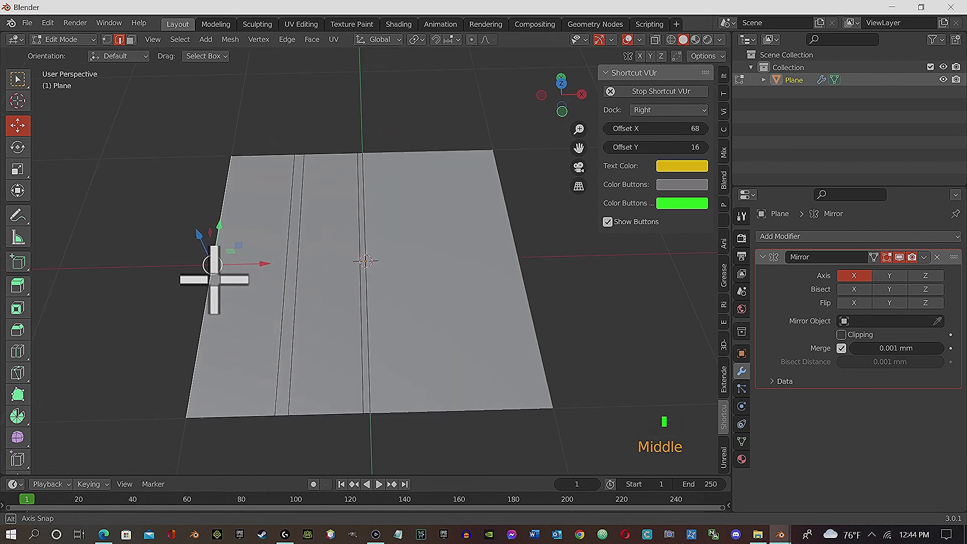
pyautogui.press('e')
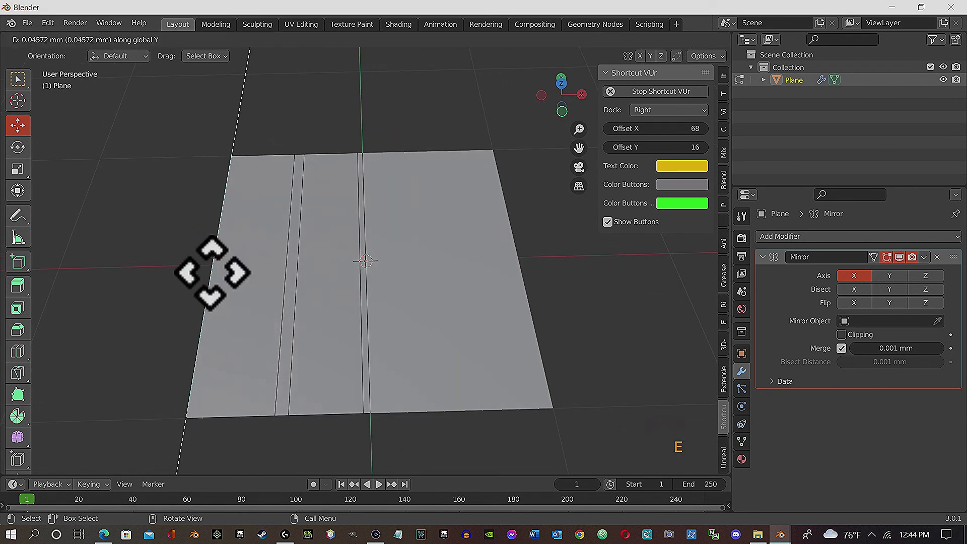
pyautogui.click(212, 246)
pyautogui.moveTo(205, 259); pyautogui.dragTo(177, 205, button='middle')
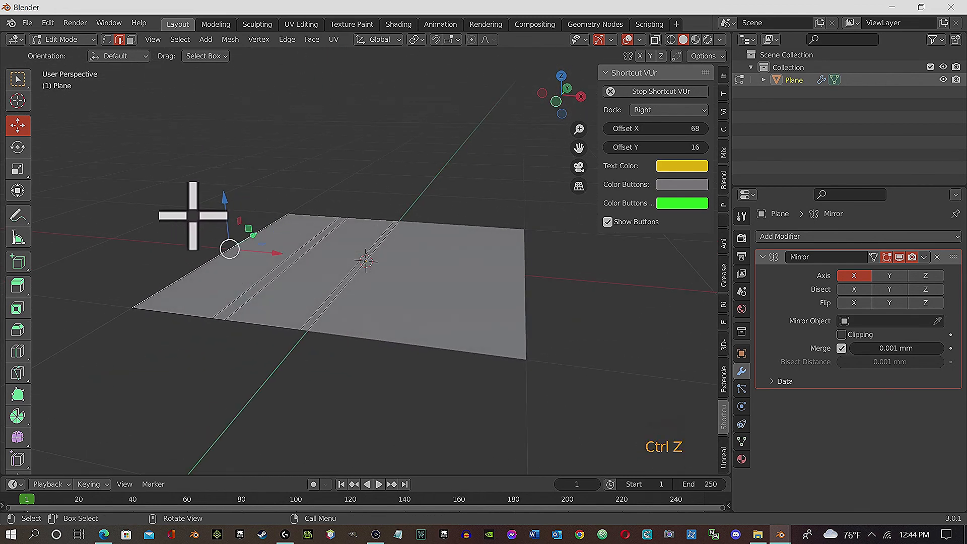
pyautogui.press('e')
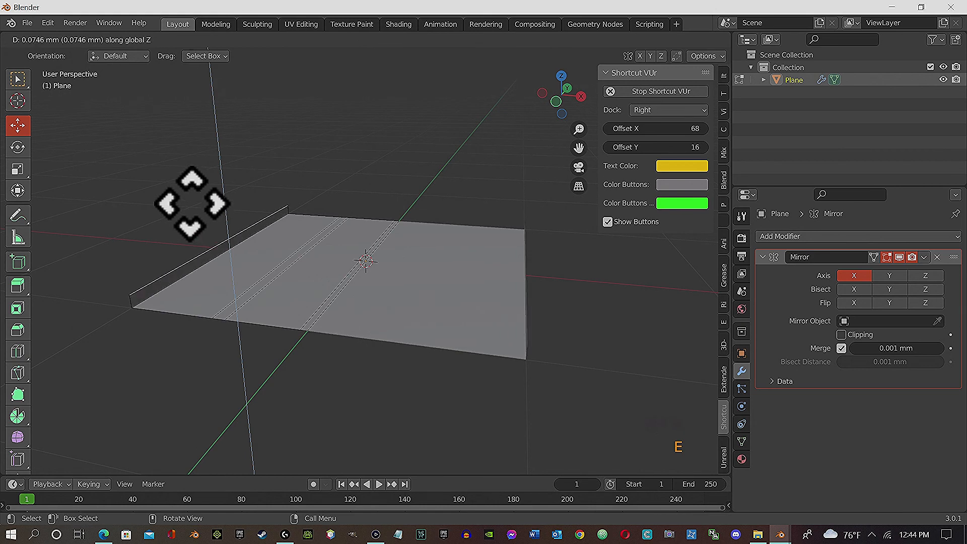
pyautogui.click(190, 205)
# Extrude the raised edge slightly outward along X and down about 0.08 mm along Z to form the rim's outer wall.
pyautogui.moveTo(164, 225)
pyautogui.mouseDown(button='middle')
pyautogui.moveTo(204, 215)
pyautogui.moveTo(176, 210)
pyautogui.mouseUp(button='middle')
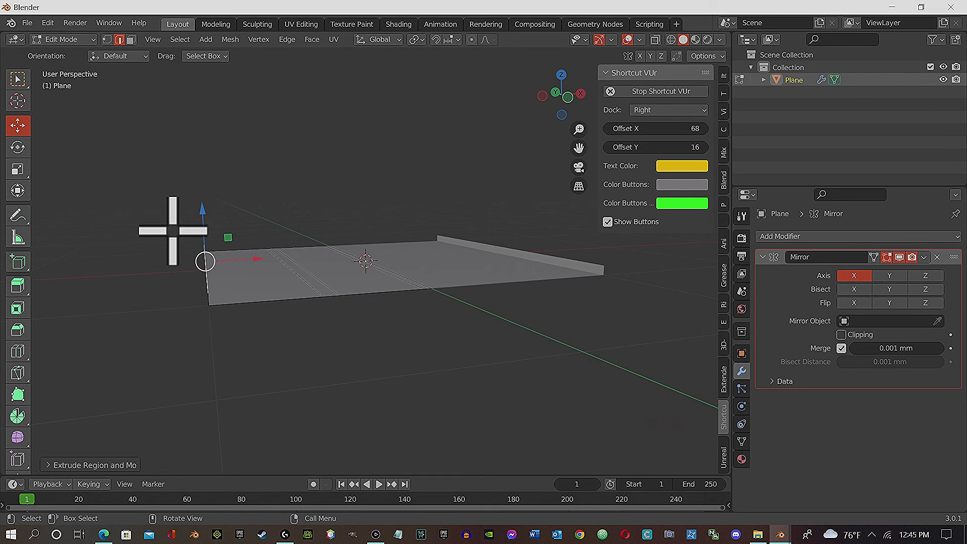
pyautogui.press('e')
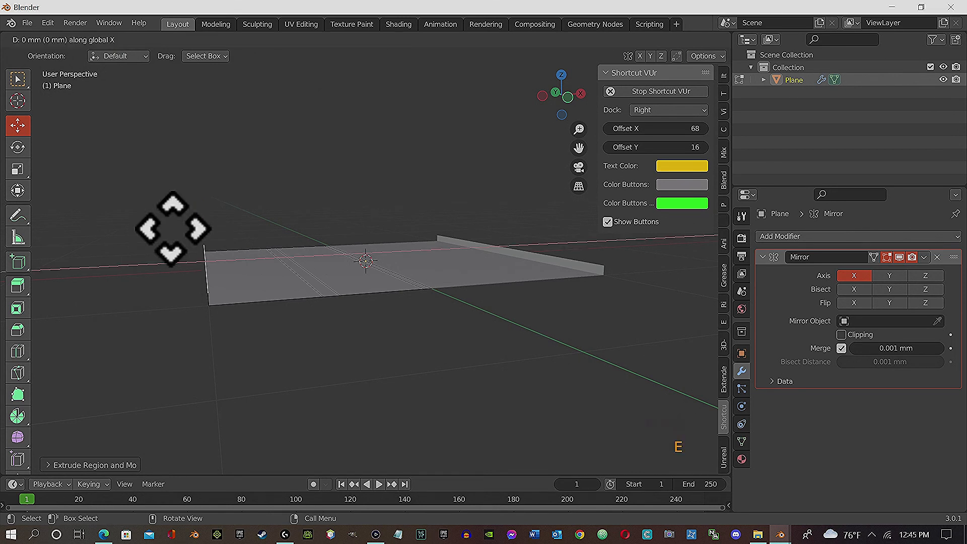
pyautogui.click(163, 227)
pyautogui.moveTo(161, 222); pyautogui.dragTo(144, 234, button='middle')
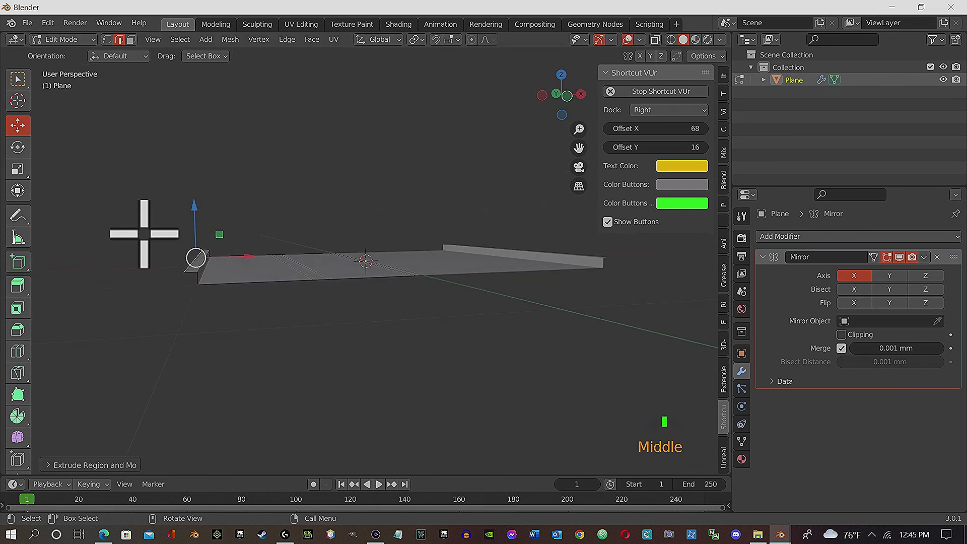
pyautogui.press('e')
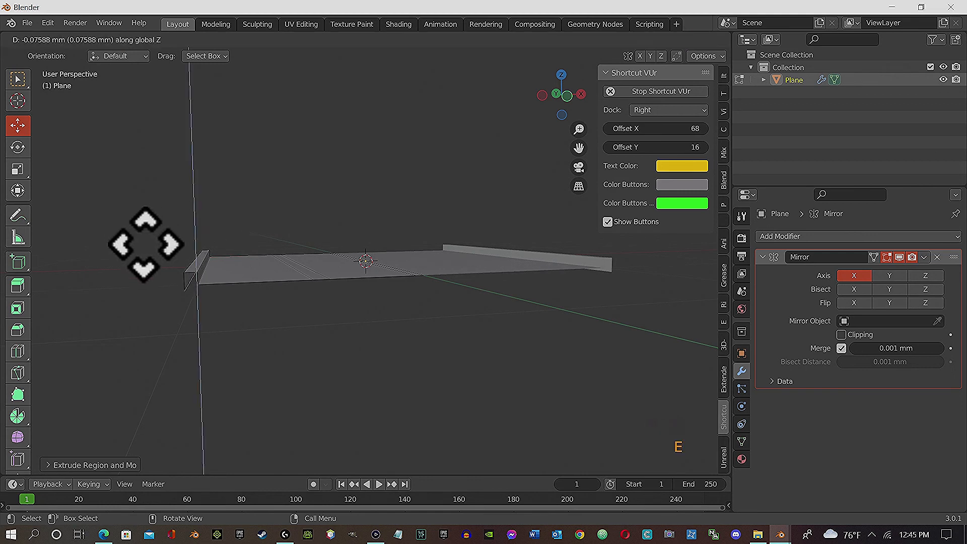
pyautogui.click(145, 244)
# Enable clipping on the Mirror modifier and extrude the rim's lower edge inward along X to the centre line to form the underside.
pyautogui.moveTo(145, 245)
pyautogui.mouseDown(button='middle')
pyautogui.moveTo(168, 216)
pyautogui.moveTo(153, 216)
pyautogui.moveTo(146, 249)
pyautogui.mouseUp(button='middle')
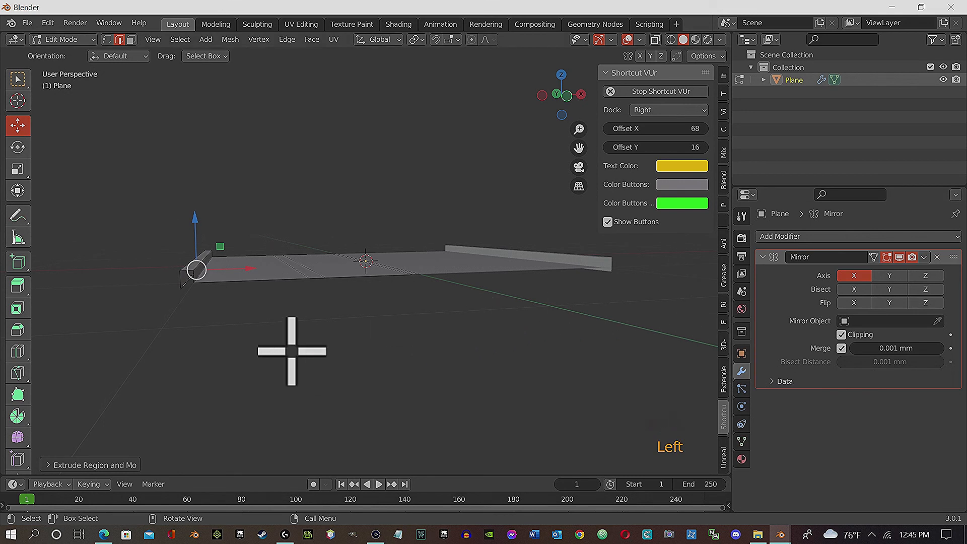
pyautogui.press('e')
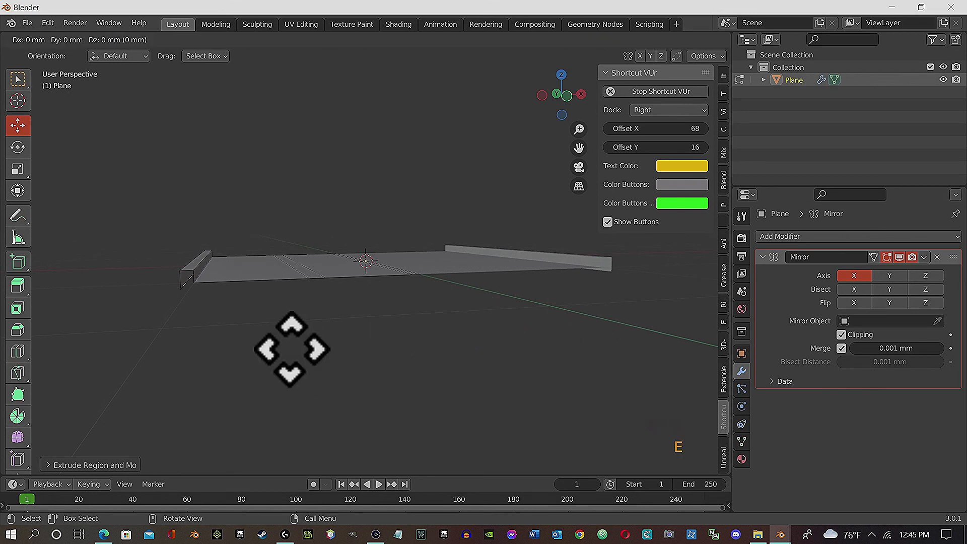
pyautogui.press('x')
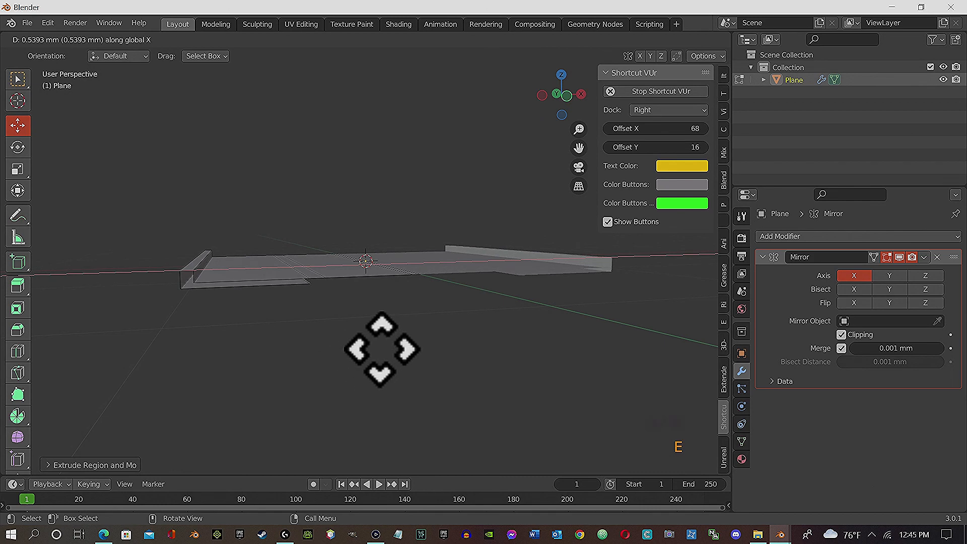
pyautogui.click(464, 341)
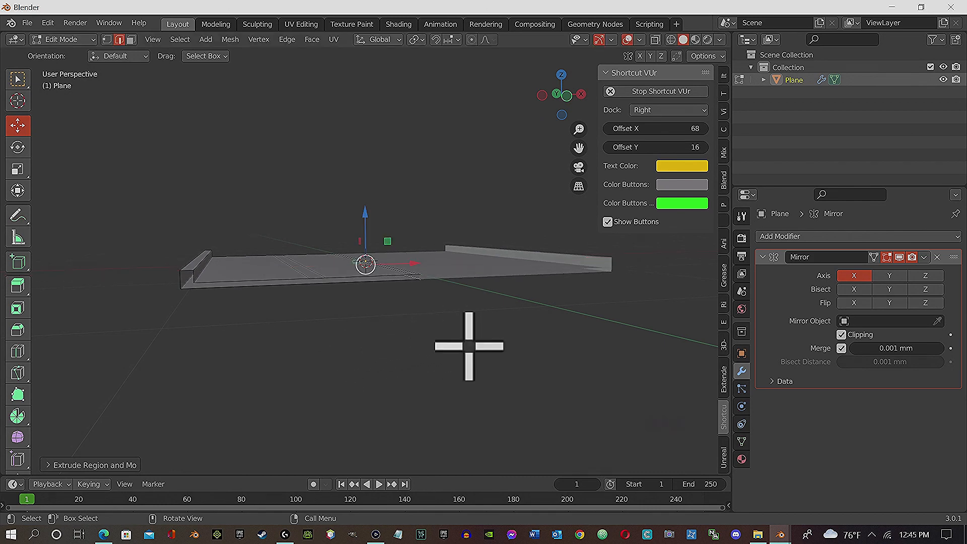
pyautogui.moveTo(405, 359); pyautogui.dragTo(371, 398, button='middle')
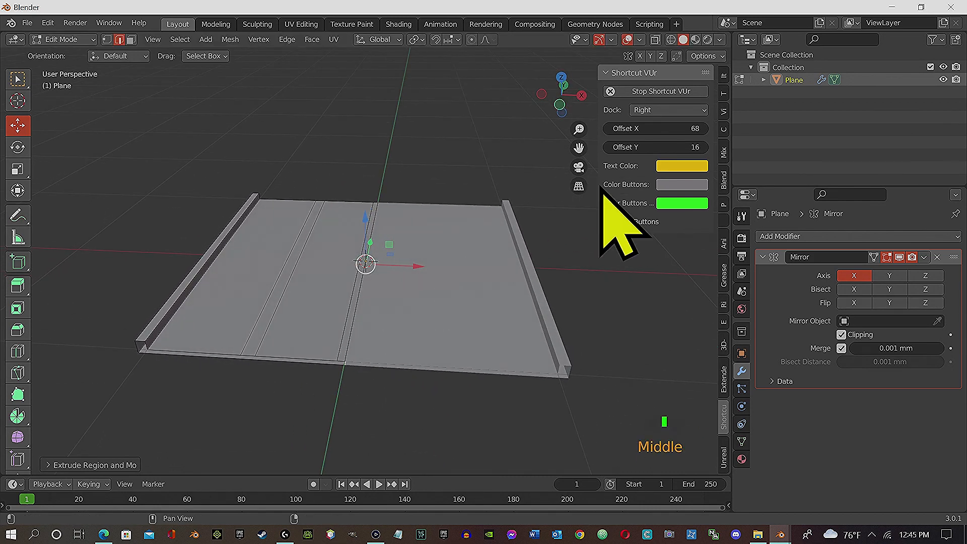
# Turn on the Mirror modifier's On Cage display for the mirrored half.
pyautogui.click(874, 257)
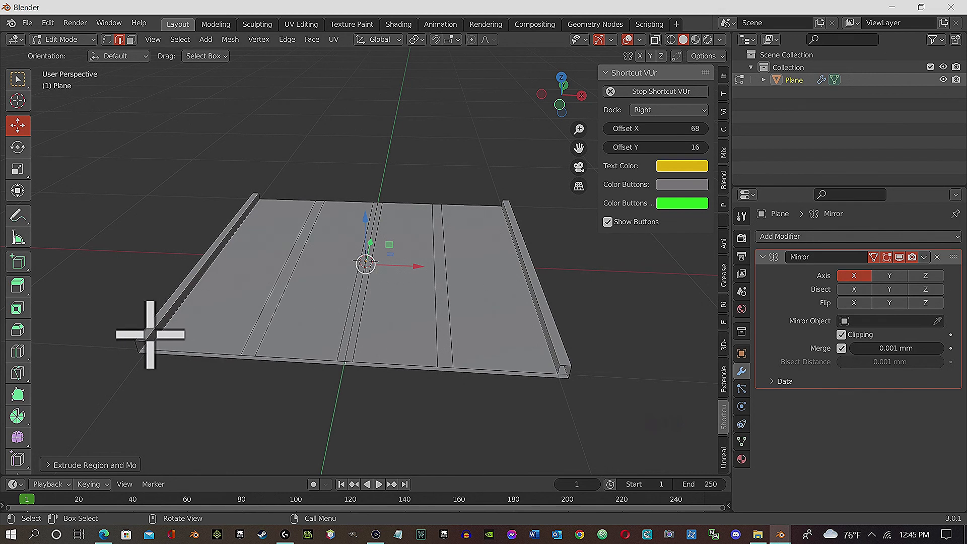
# Select the four wide lane faces on the panel's top surface in face select mode, leaving out the narrow strips.
pyautogui.keyDown('shift'); pyautogui.click(391, 322); pyautogui.keyUp('shift')
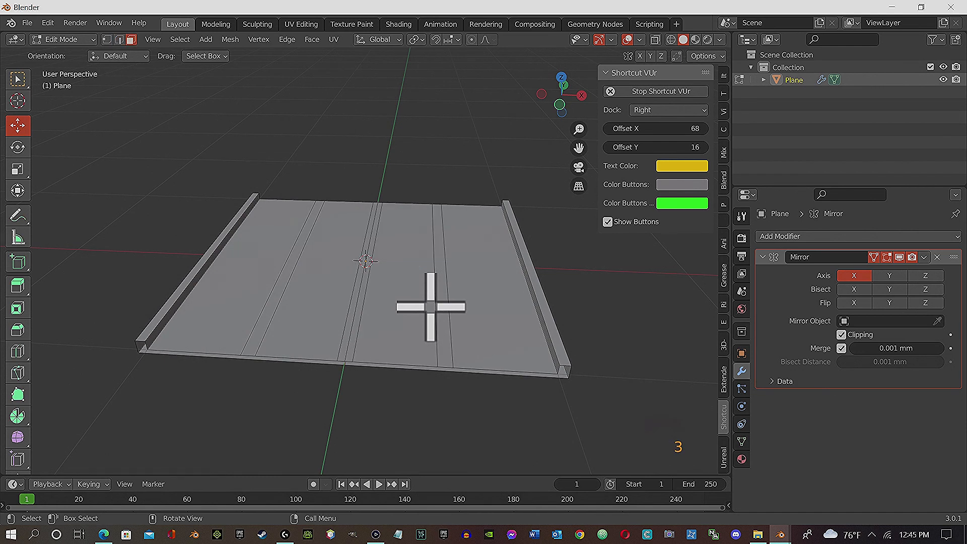
pyautogui.click(498, 334)
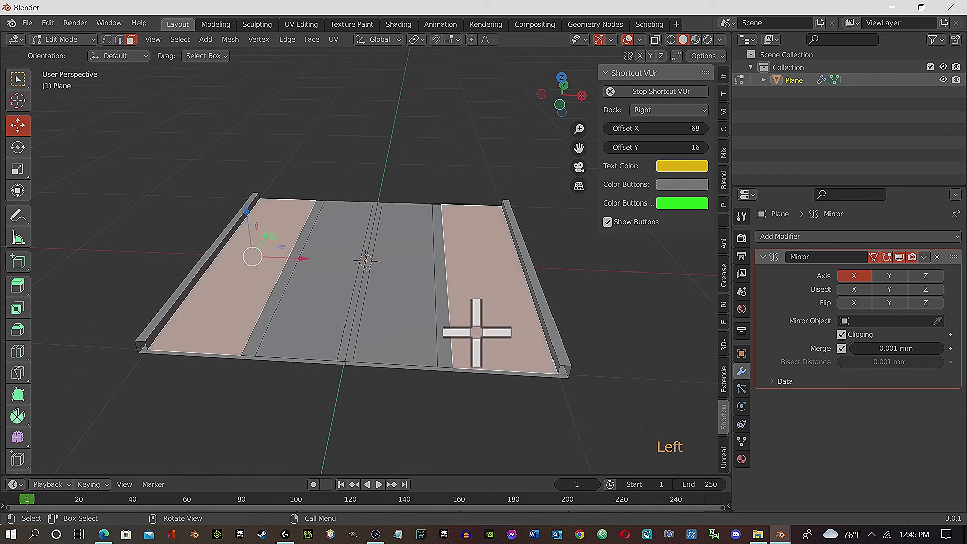
pyautogui.keyDown('shift'); pyautogui.click(423, 314); pyautogui.keyUp('shift')
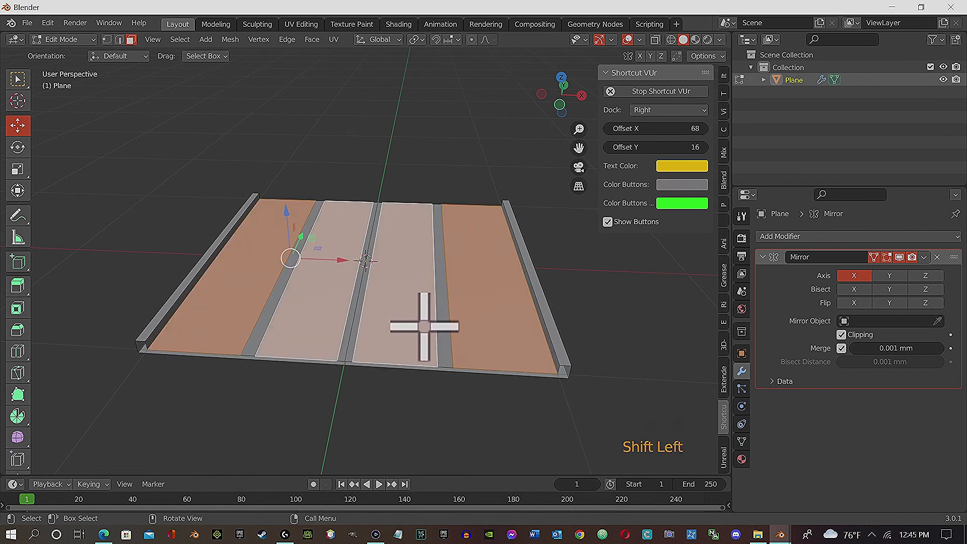
pyautogui.moveTo(422, 329)
pyautogui.mouseDown(button='middle')
pyautogui.moveTo(395, 309)
pyautogui.moveTo(415, 268)
pyautogui.moveTo(406, 339)
pyautogui.mouseUp(button='middle')
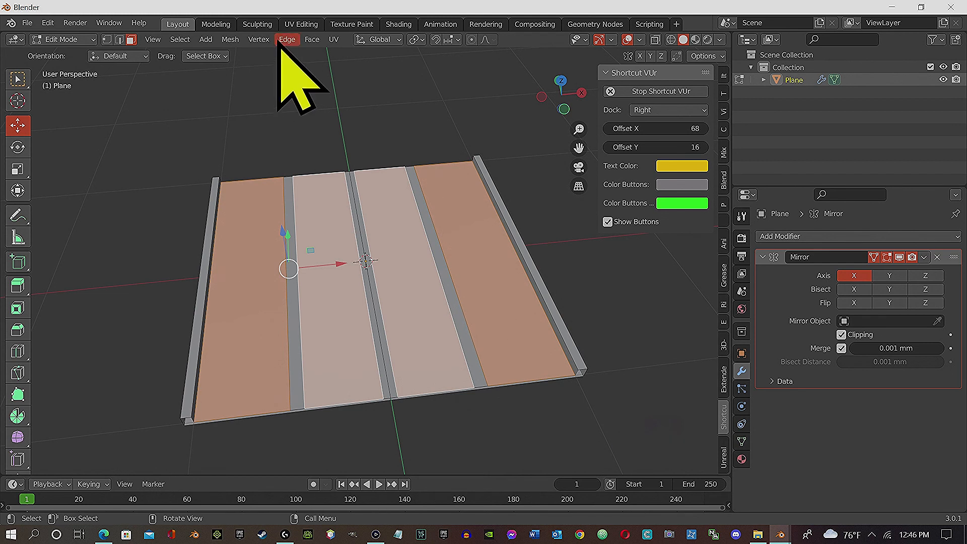
# Create a base material for the panel and add a second material slot with its own new material.
pyautogui.click(742, 459)
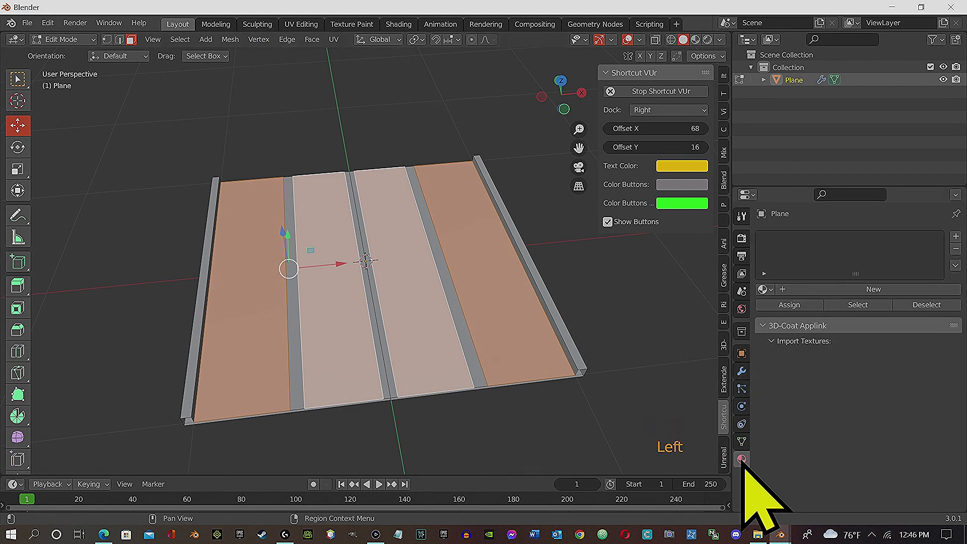
pyautogui.click(874, 290)
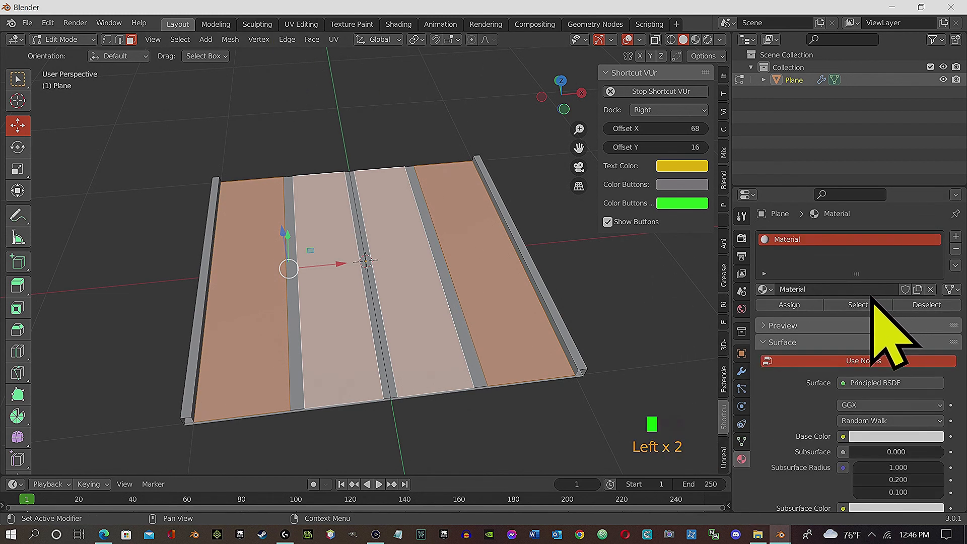
pyautogui.click(956, 237)
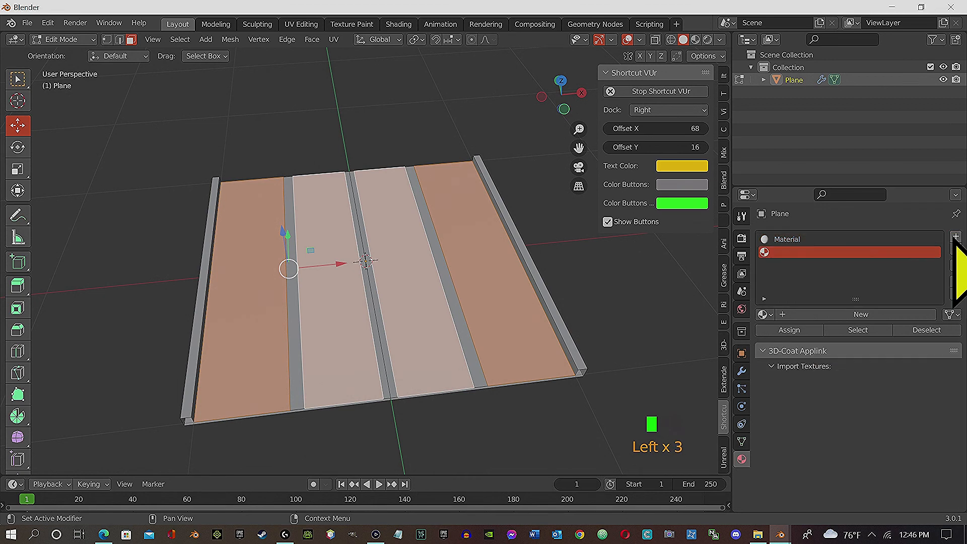
pyautogui.click(874, 316)
# Give the second material a pinkish-red base colour, assign it to the selected lane faces and display the model in Material Preview.
pyautogui.click(886, 461)
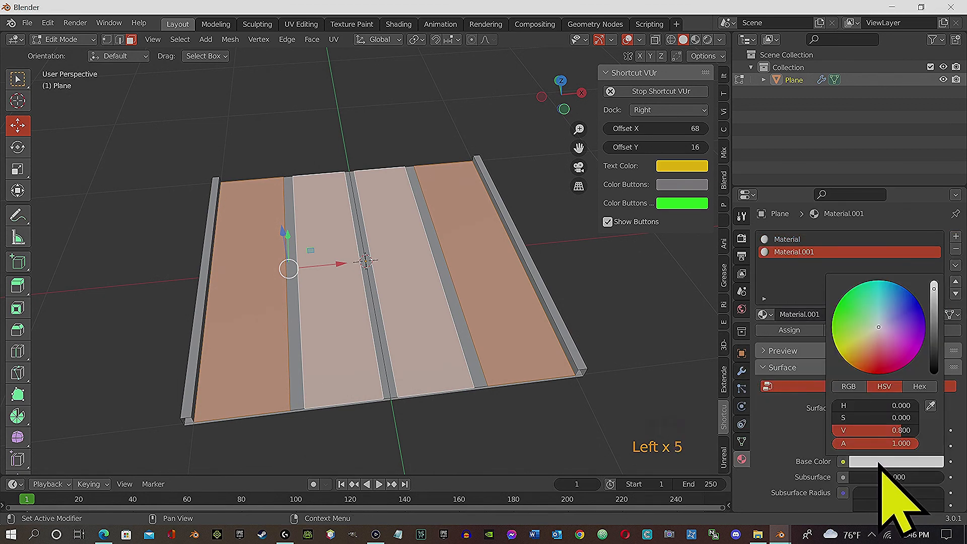
pyautogui.click(883, 354)
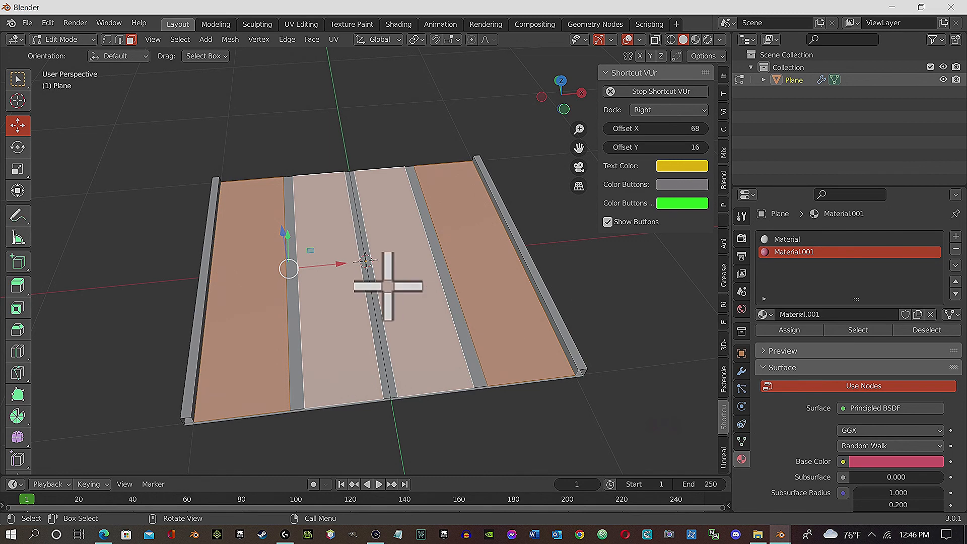
pyautogui.click(695, 39)
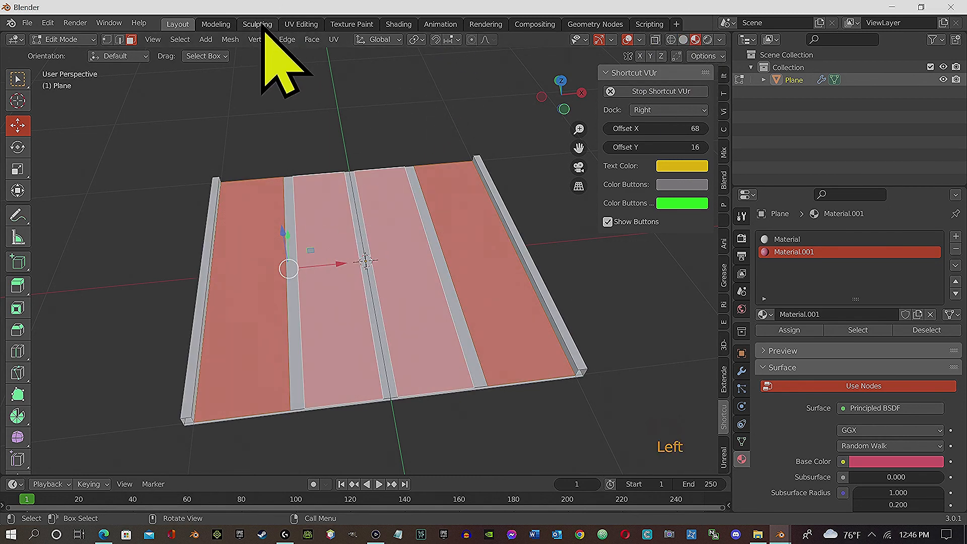
# Switch to the Shading workspace and open the project's textures > Road folder in a smaller File Explorer window over Blender.
pyautogui.click(398, 25)
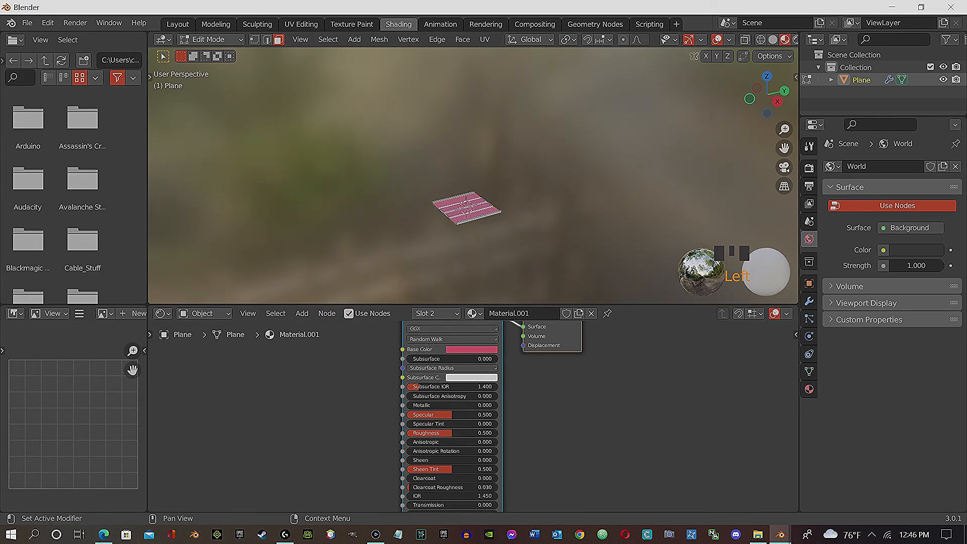
pyautogui.hotkey('alt', 'Tab')
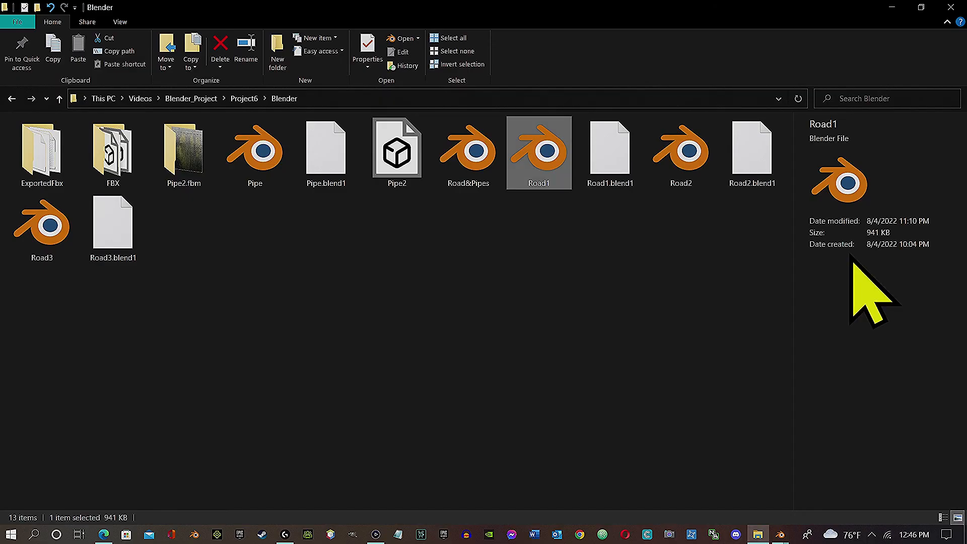
pyautogui.click(11, 99)
pyautogui.doubleClick(318, 179)
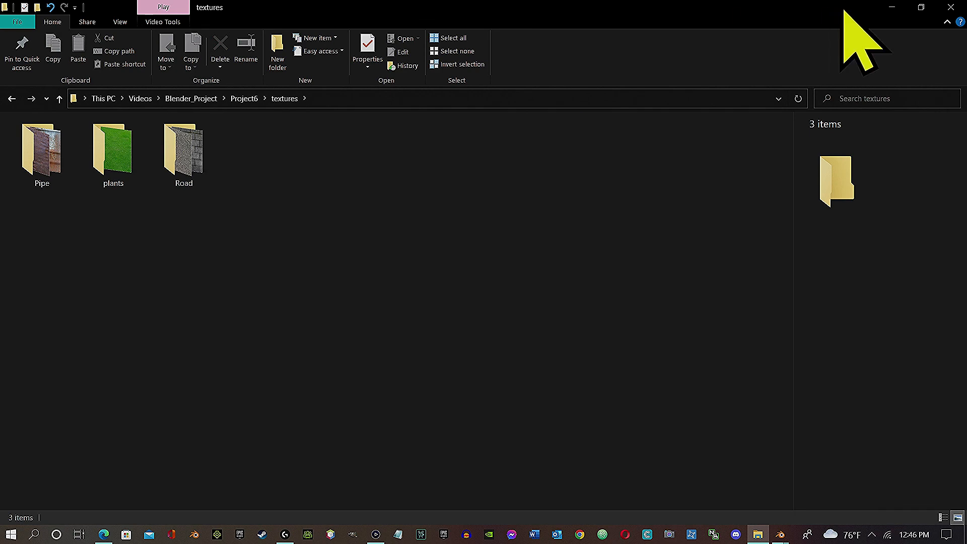
pyautogui.click(922, 7)
pyautogui.moveTo(557, 170); pyautogui.dragTo(780, 80)
pyautogui.doubleClick(512, 216)
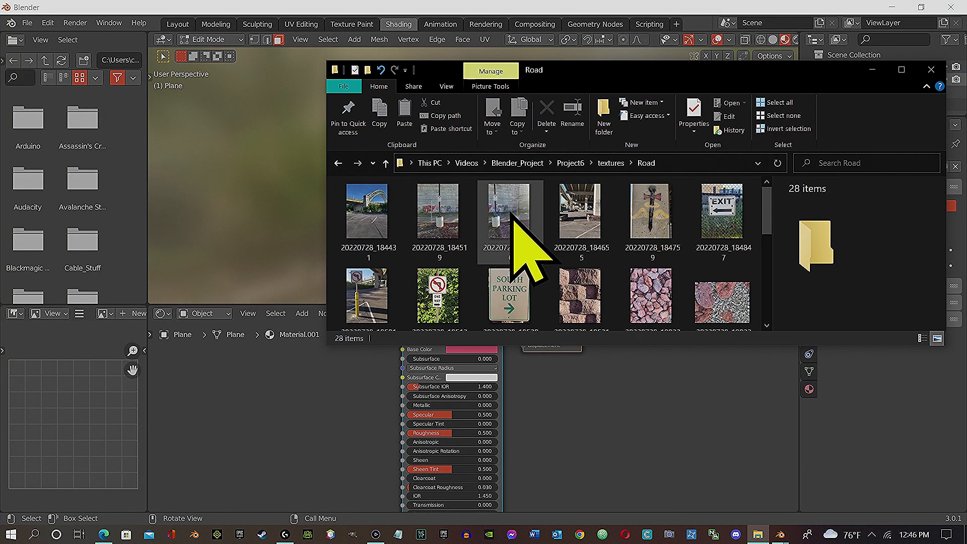
# Add the covering-255287_1920 image as a texture node in Material.001 and connect its Color output to Base Color.
pyautogui.scroll(-5, 585, 214)
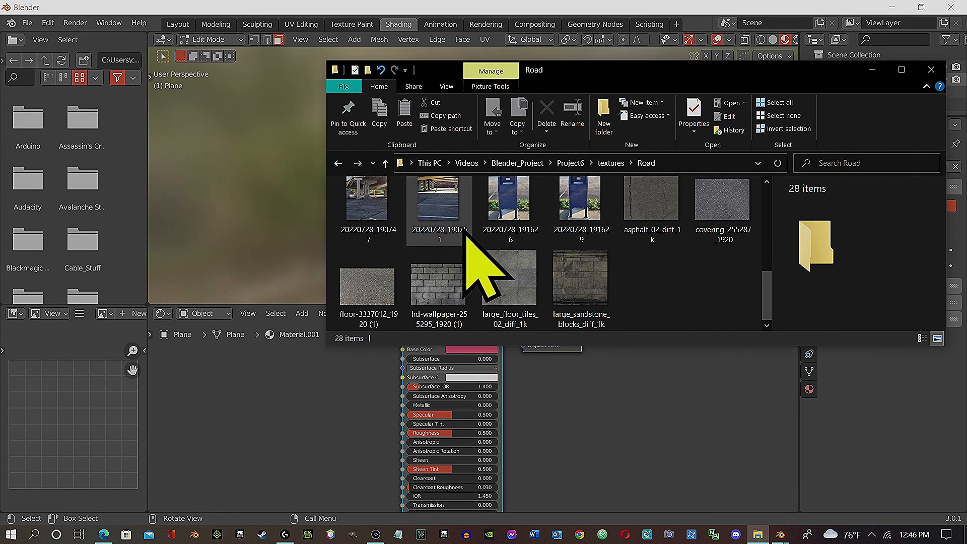
pyautogui.moveTo(714, 200); pyautogui.dragTo(305, 332)
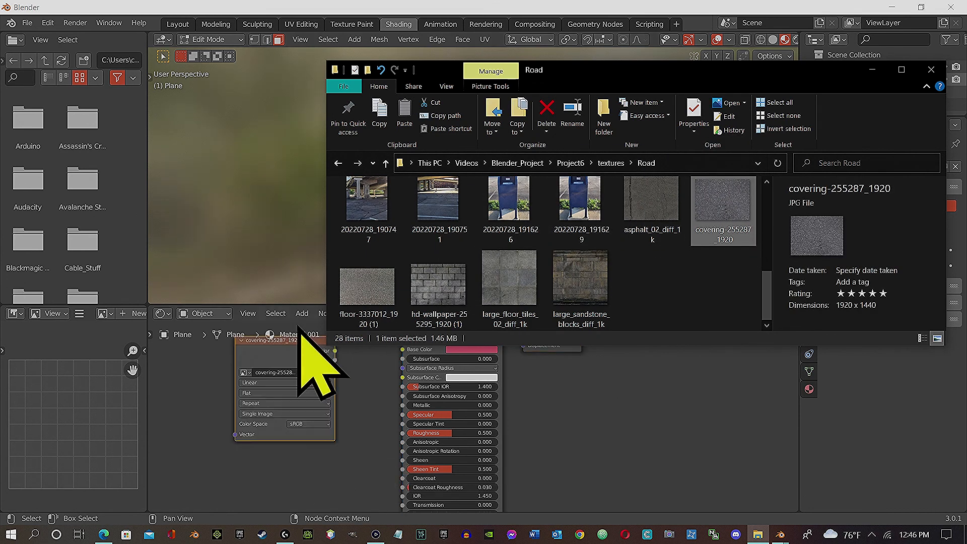
pyautogui.click(872, 70)
pyautogui.moveTo(335, 350); pyautogui.dragTo(402, 349)
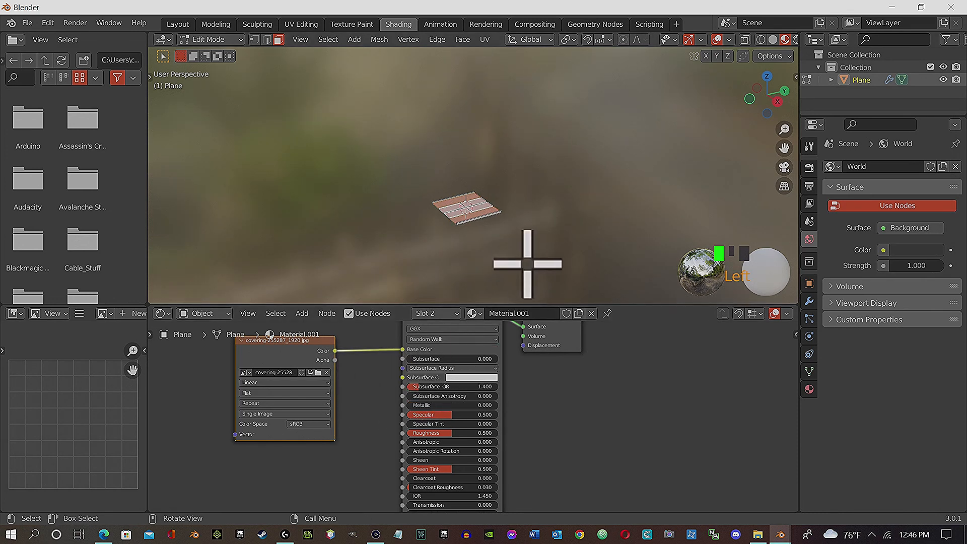
# Examine the texture on the lane faces up close and from a distance, framing the view on a selected outer lane.
pyautogui.scroll(3, 529, 264)
pyautogui.moveTo(492, 263); pyautogui.dragTo(557, 282, button='middle')
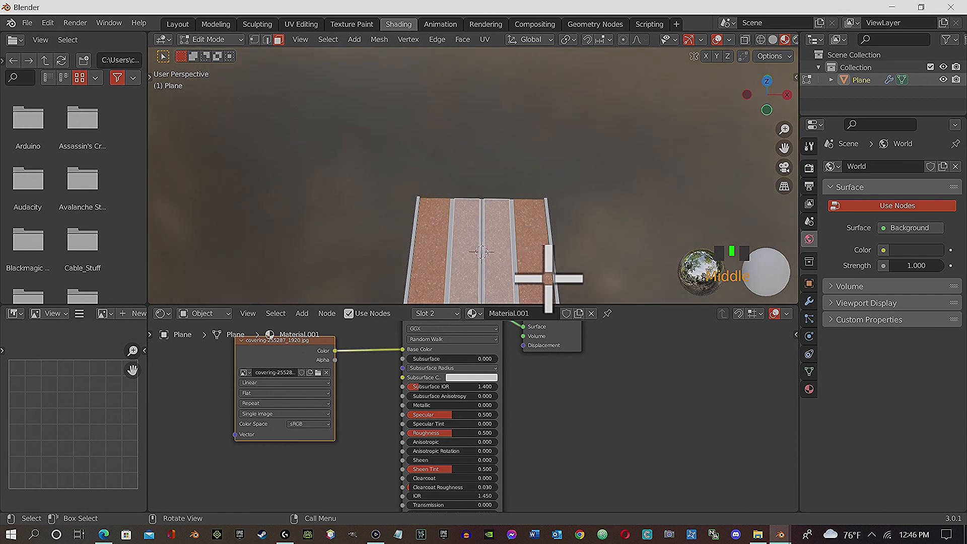
pyautogui.scroll(-3, 554, 244)
pyautogui.click(570, 260)
pyautogui.scroll(5, 569, 260)
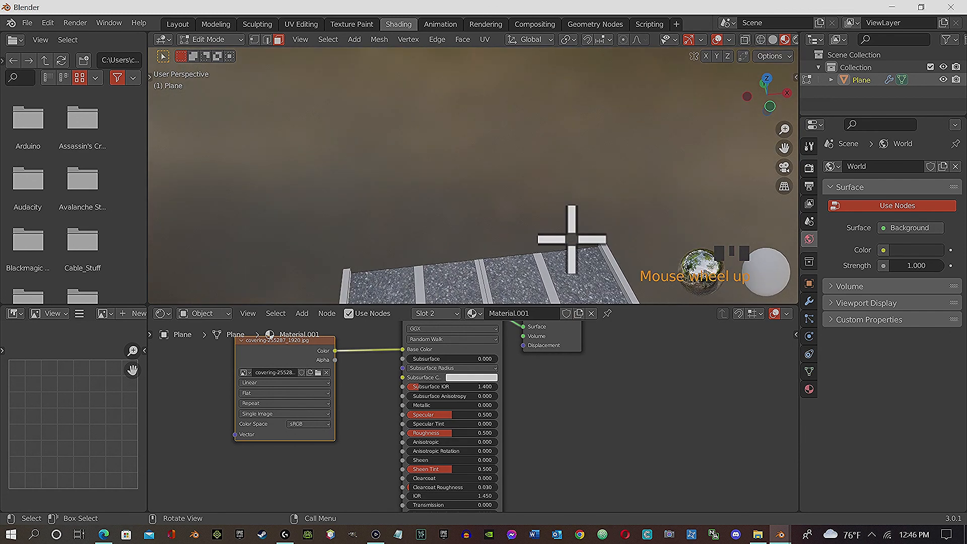
pyautogui.keyDown('shift'); pyautogui.moveTo(558, 237); pyautogui.dragTo(476, 233, button='middle'); pyautogui.keyUp('shift')
pyautogui.press('Tab')
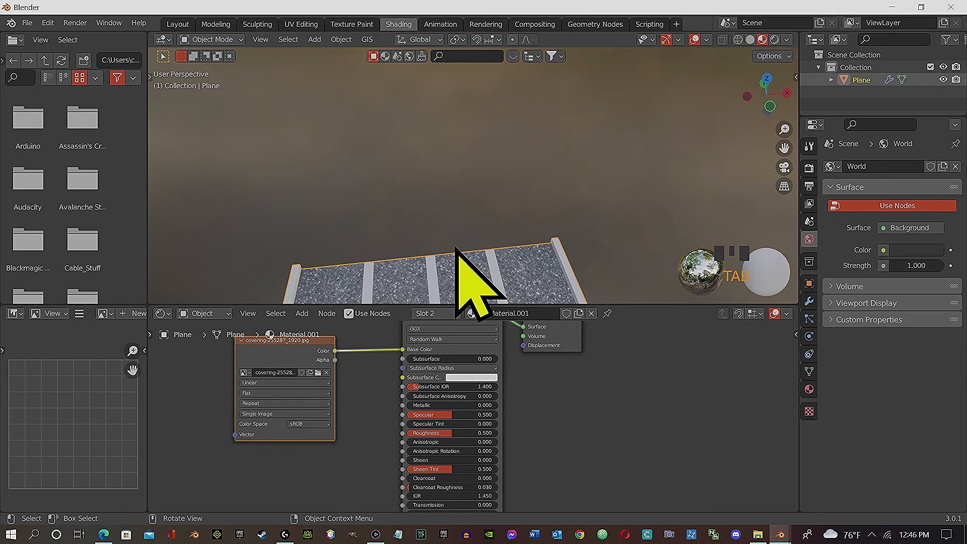
pyautogui.press('Tab')
pyautogui.press('`')
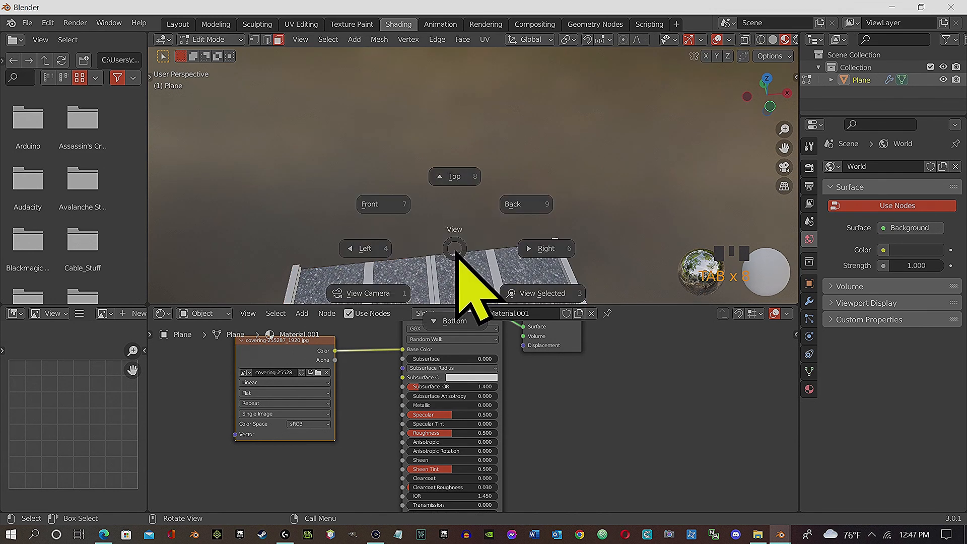
pyautogui.click(552, 297)
pyautogui.scroll(-1, 511, 294)
pyautogui.scroll(-3, 509, 285)
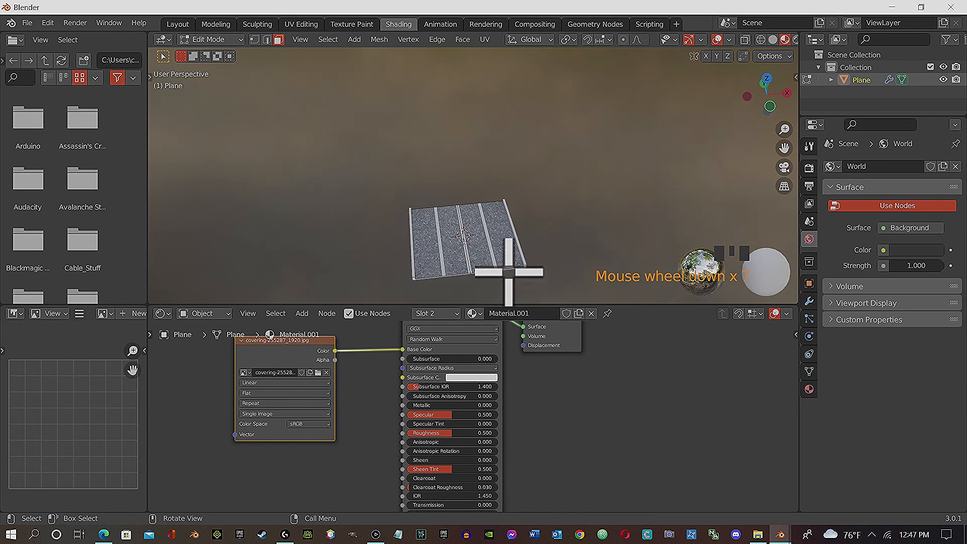
pyautogui.click(505, 257)
pyautogui.press('`')
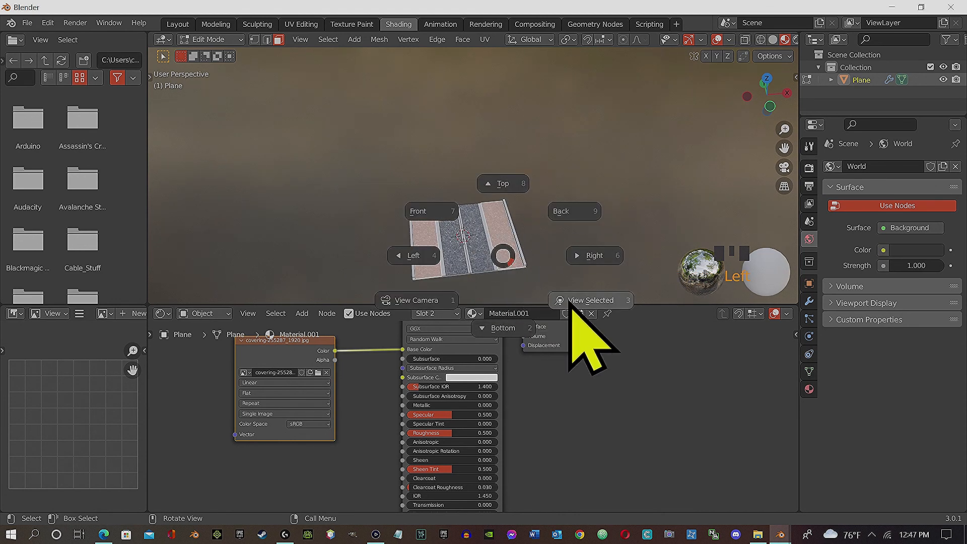
pyautogui.click(568, 300)
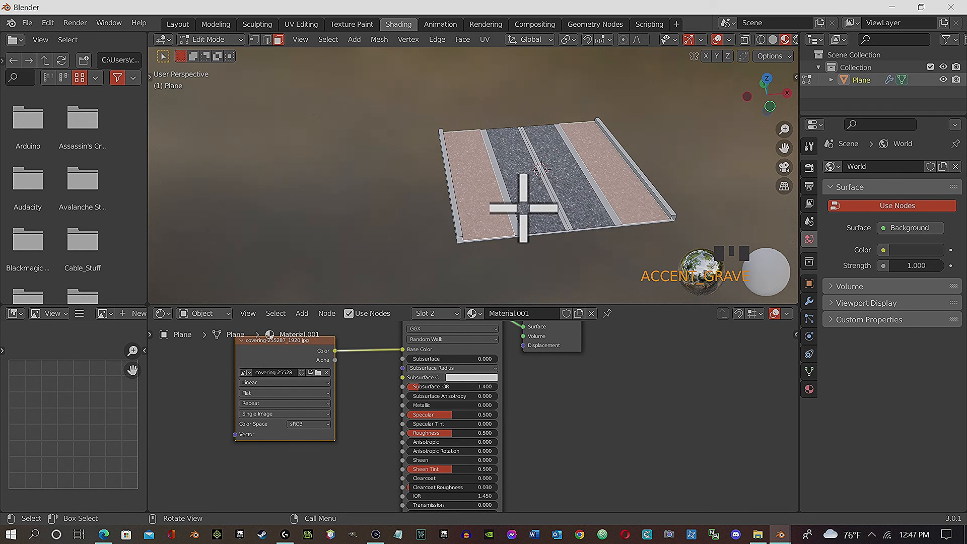
# Add a crosswise loop cut to the panel, slide it about 0.94 toward the front edge and clear the selection.
pyautogui.hotkey('ctrl', 'r')
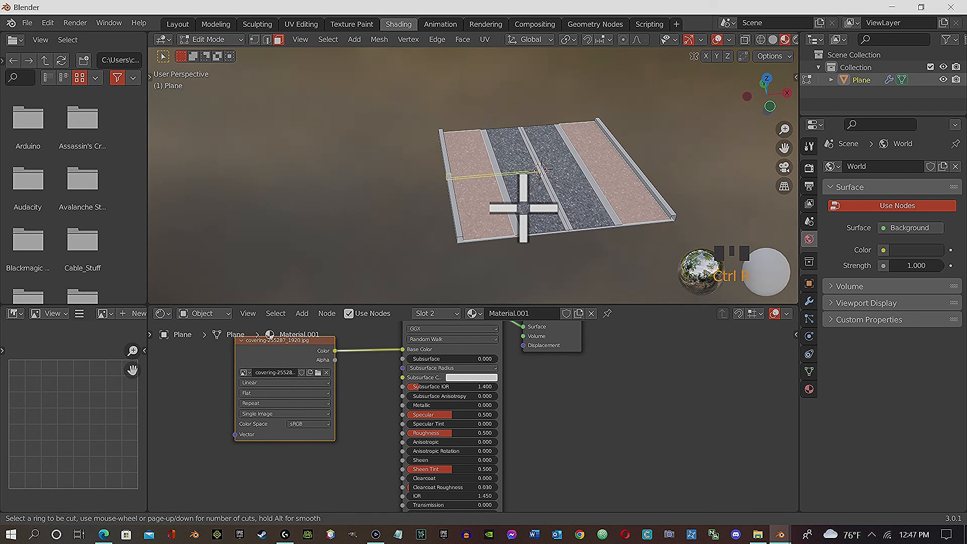
pyautogui.click(540, 171)
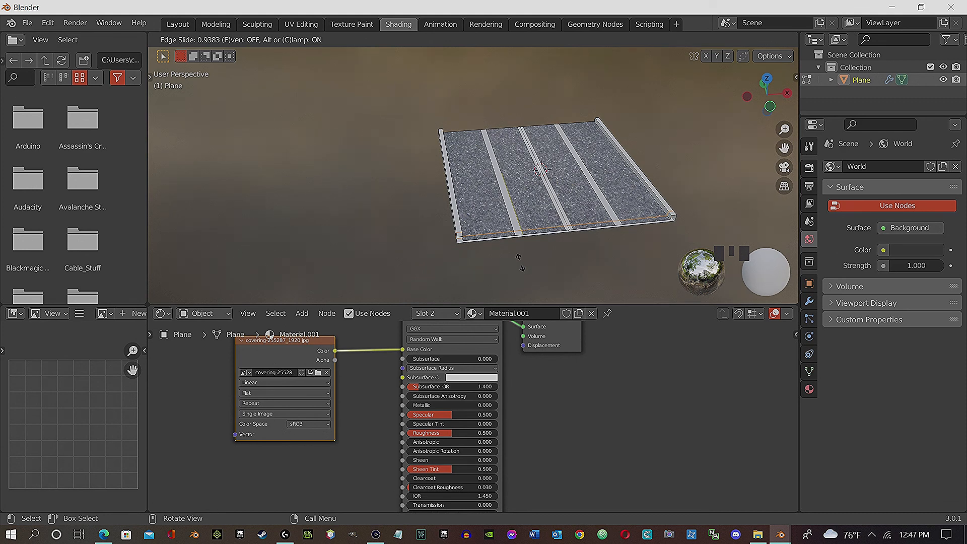
pyautogui.click(521, 262)
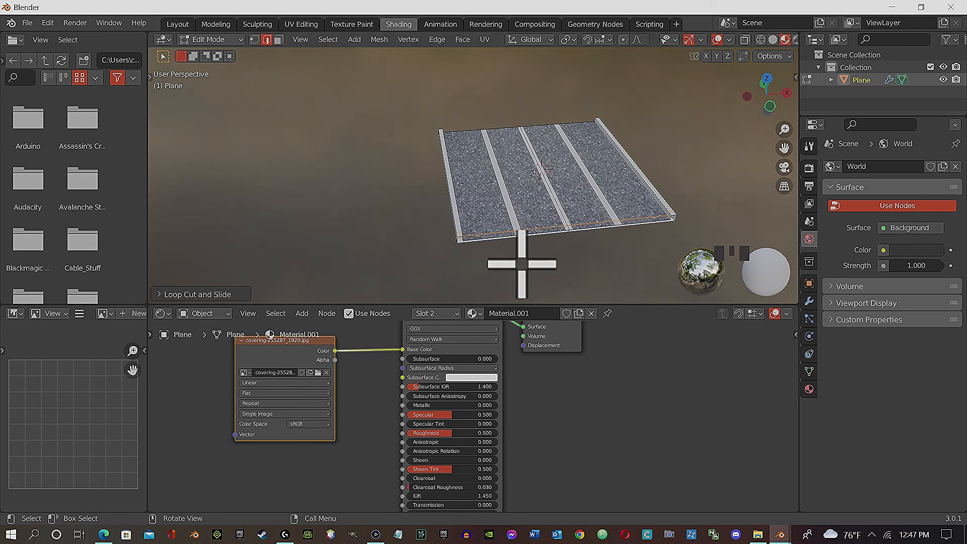
pyautogui.click(521, 263)
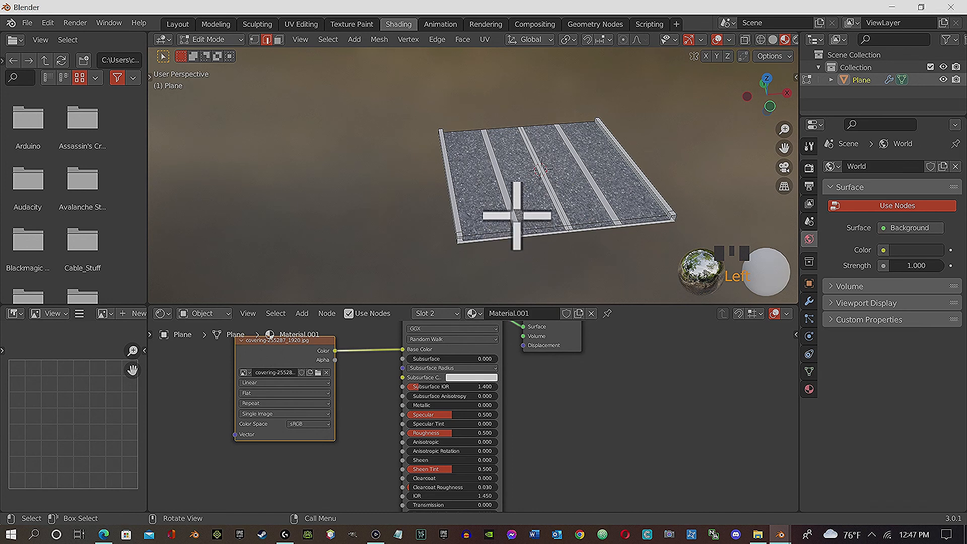
# Add a second crosswise loop cut and slide it forward to a short distance behind the first one.
pyautogui.hotkey('ctrl', 'r')
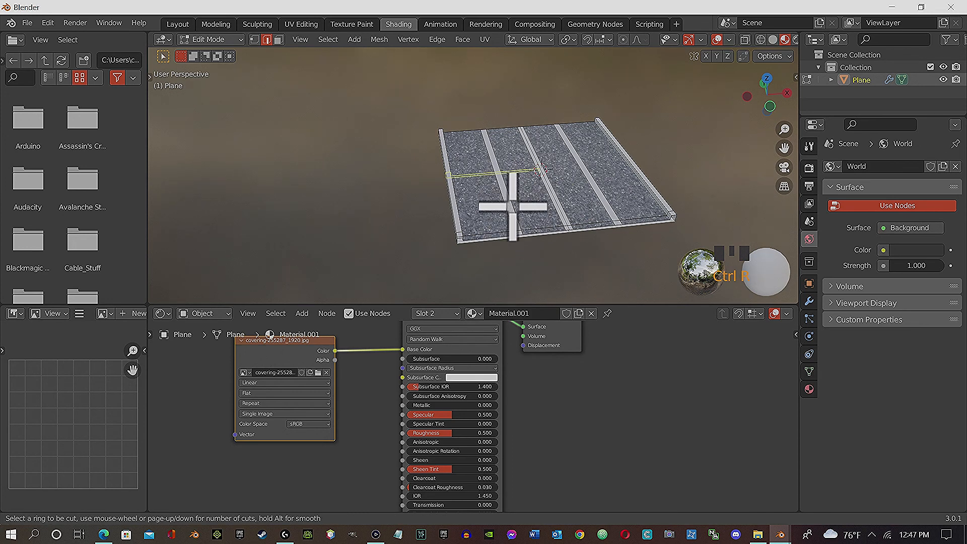
pyautogui.click(498, 171)
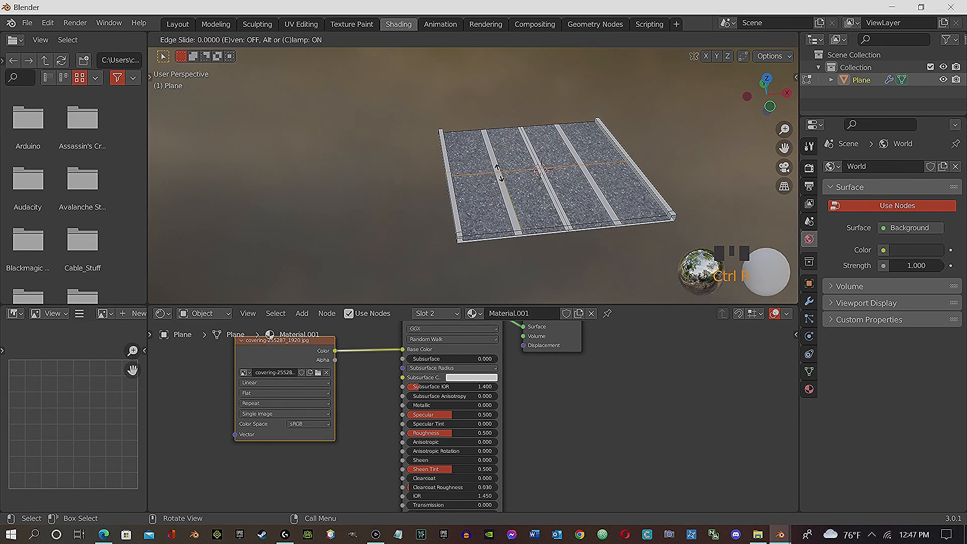
pyautogui.click(505, 213)
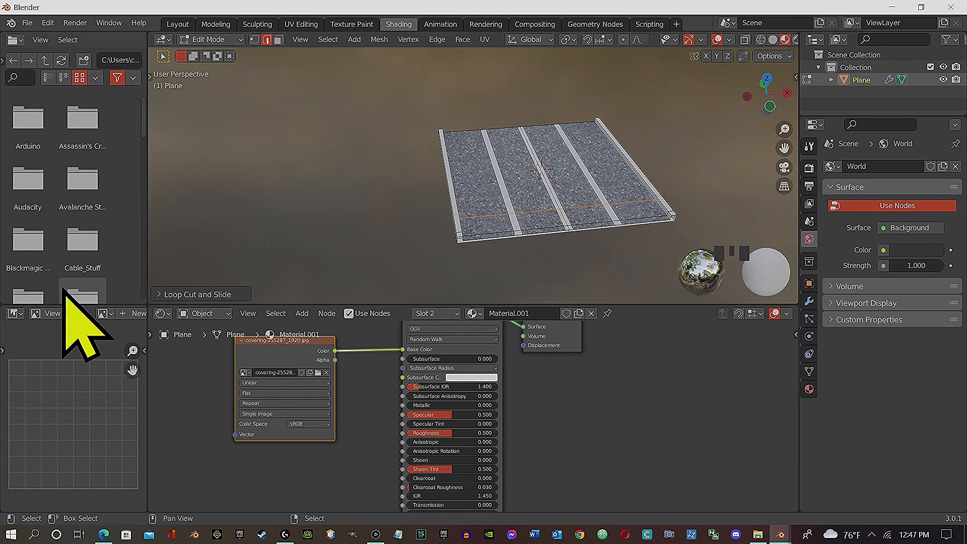
# Switch to the Layout workspace and add a third crosswise loop cut, slid about 0.81 toward the panel's front edge.
pyautogui.click(179, 23)
pyautogui.click(18, 352)
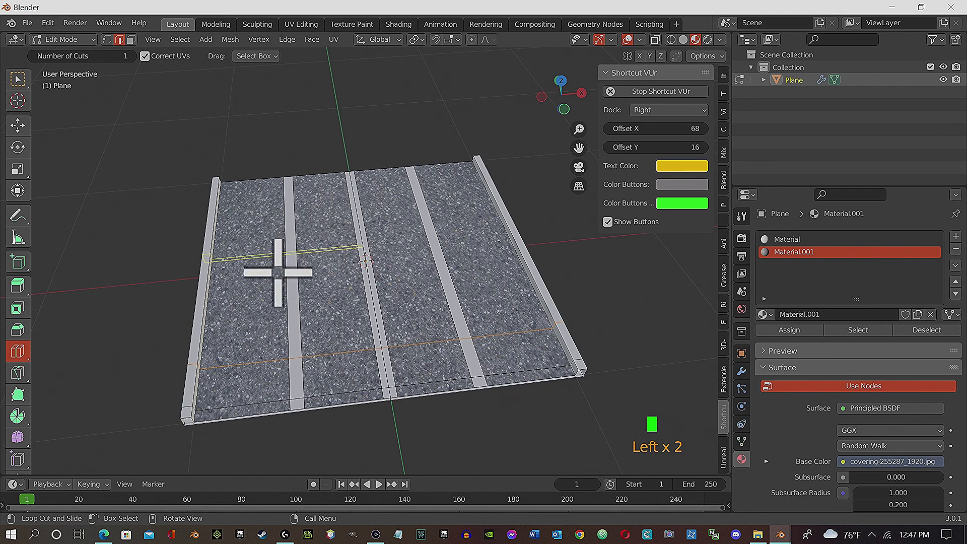
pyautogui.moveTo(276, 281); pyautogui.dragTo(276, 286)
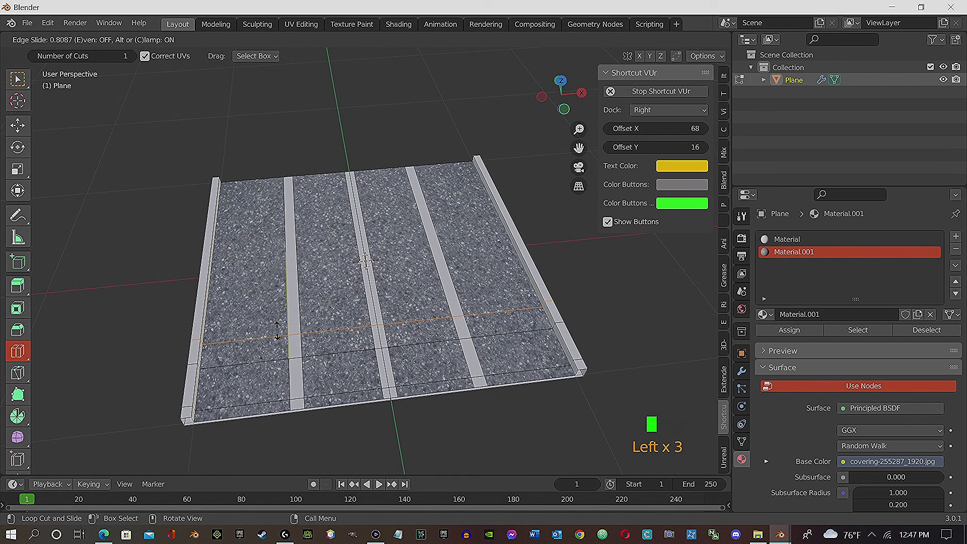
pyautogui.moveTo(277, 330); pyautogui.dragTo(278, 332)
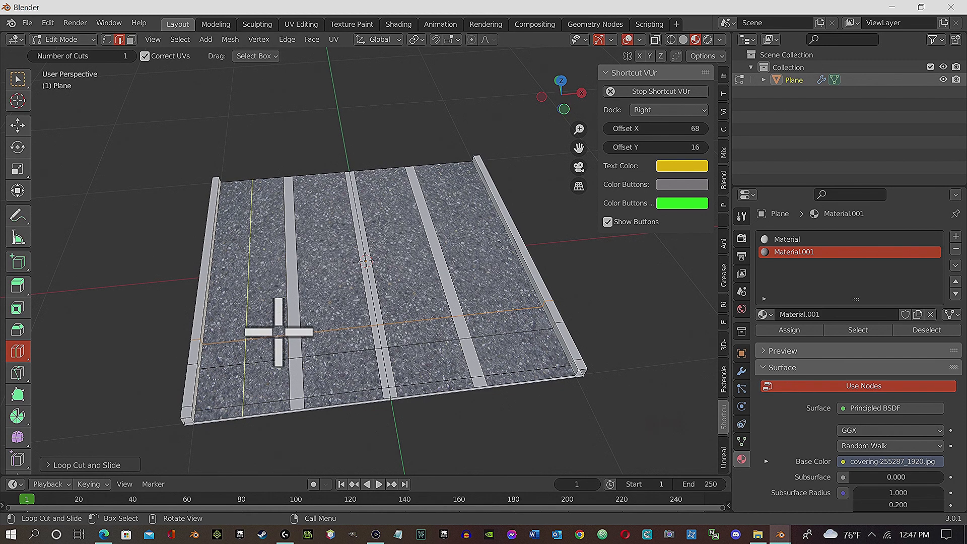
# Add three more crosswise loop cuts, each farther back than the last, sliding them about 0.53, 0.68 and 0.15 forward.
pyautogui.moveTo(280, 242); pyautogui.dragTo(278, 264)
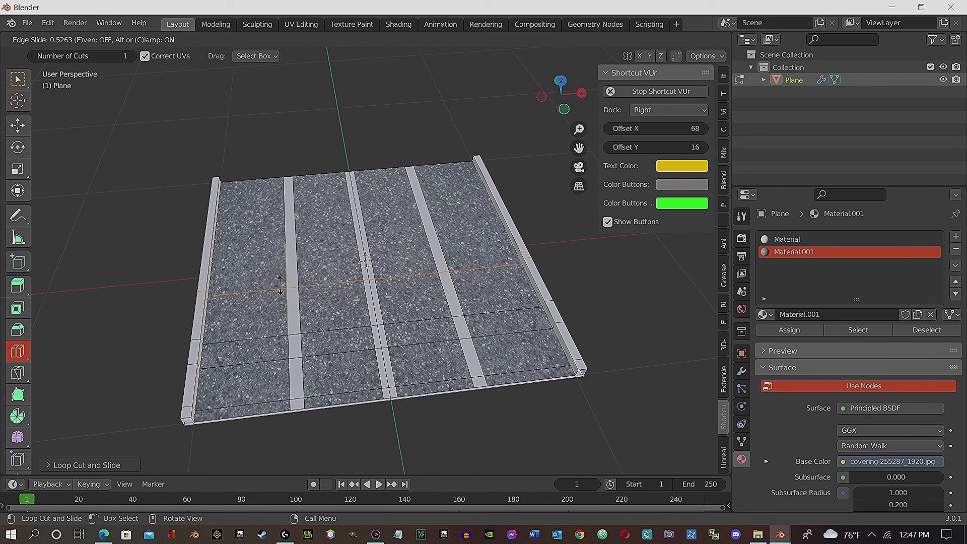
pyautogui.moveTo(281, 288); pyautogui.dragTo(282, 289)
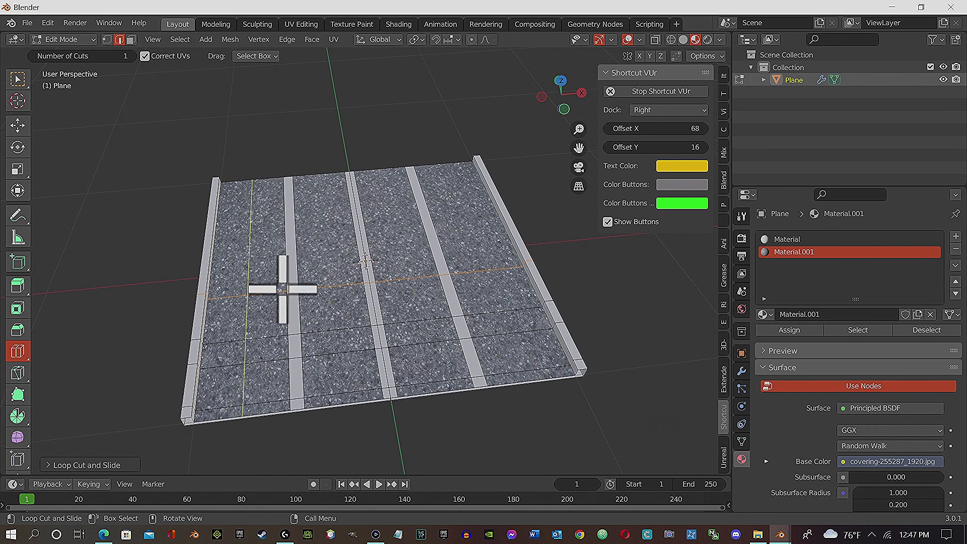
pyautogui.moveTo(270, 248); pyautogui.dragTo(272, 247)
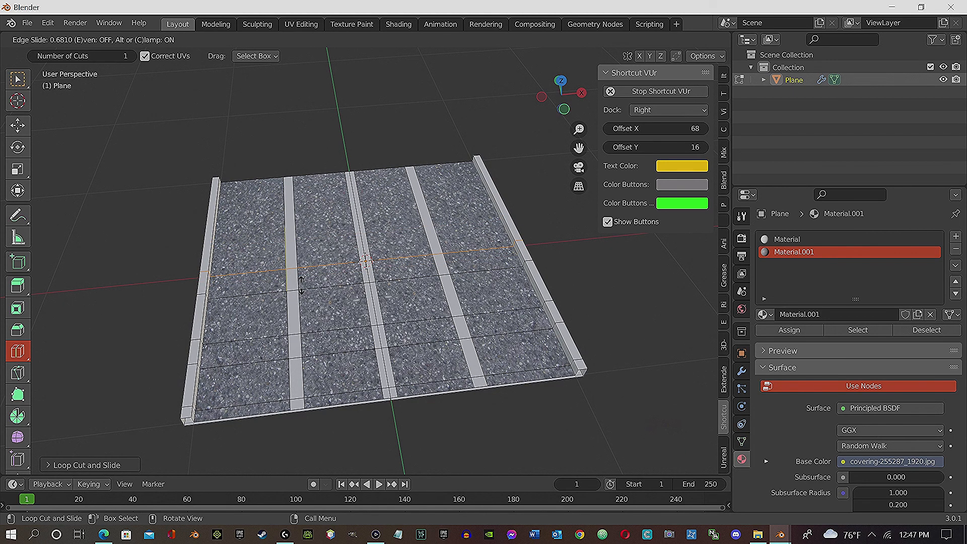
pyautogui.click(301, 285)
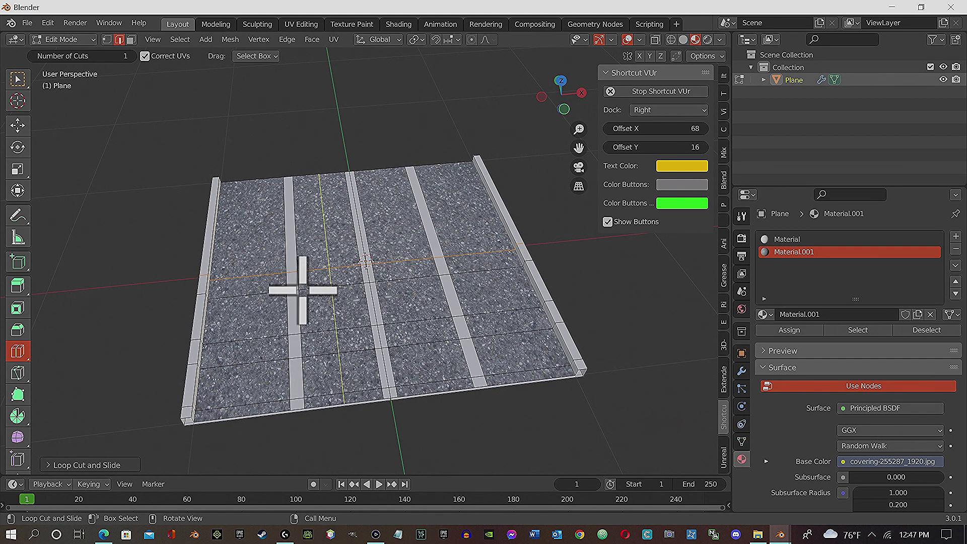
pyautogui.click(302, 227)
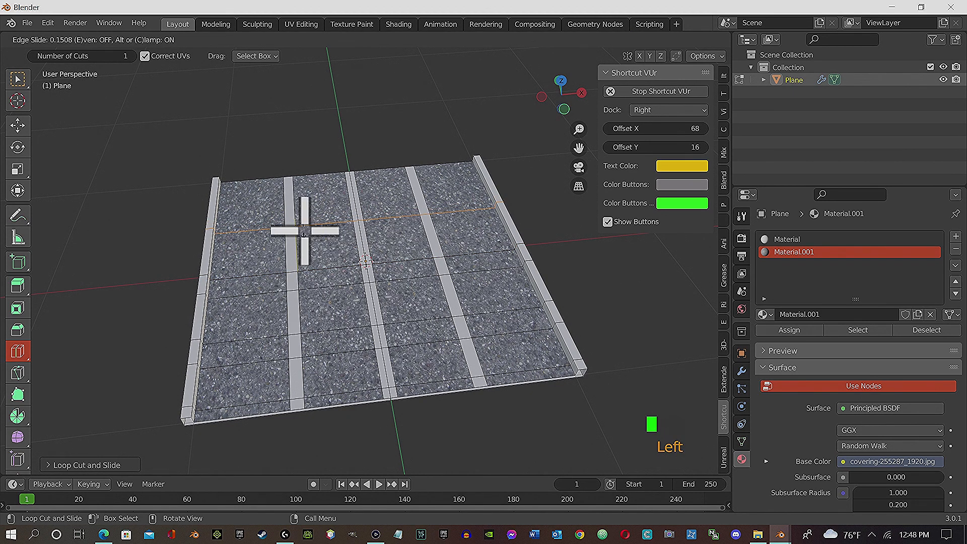
pyautogui.click(303, 230)
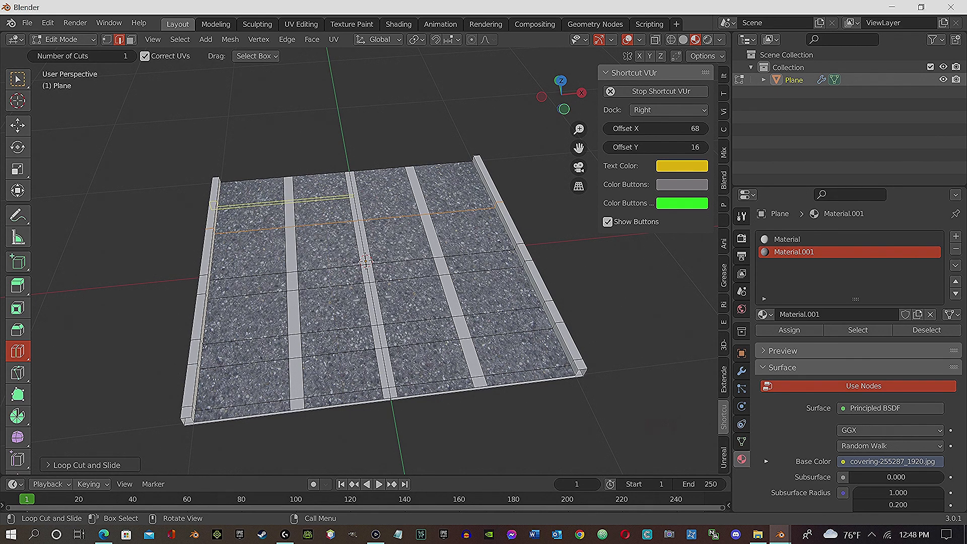
# Add a crosswise loop cut near the back, undo its last slide, and add another slid tight against the back edge.
pyautogui.click(288, 205)
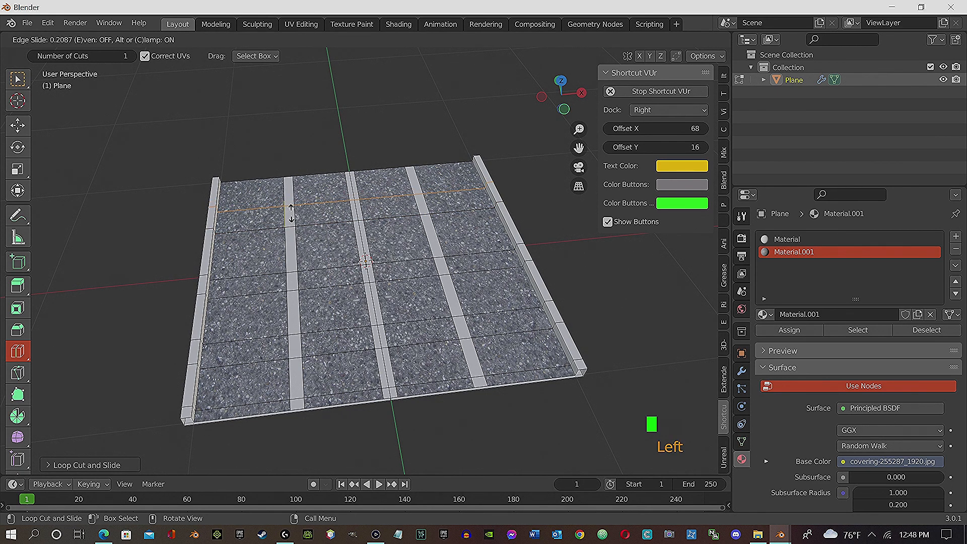
pyautogui.click(292, 218)
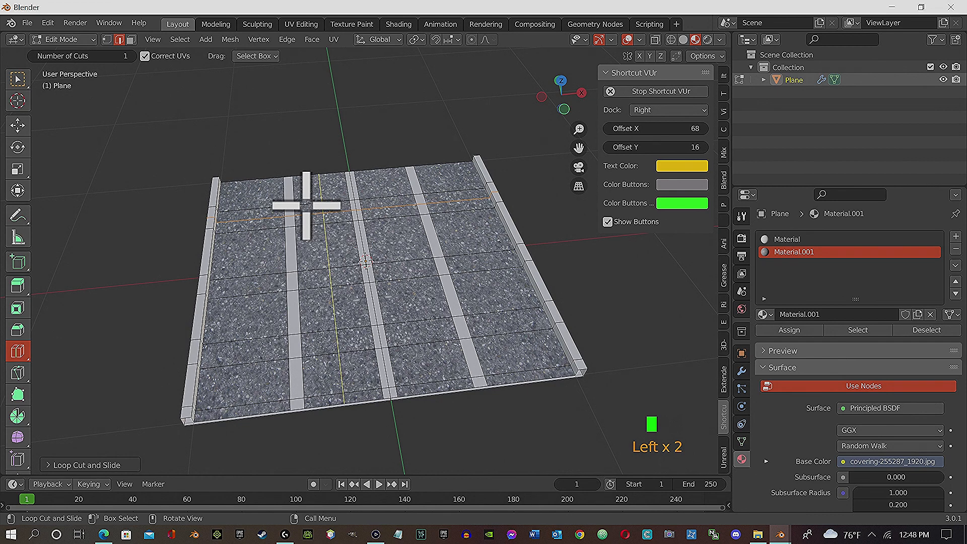
pyautogui.hotkey('ctrl', 'z')
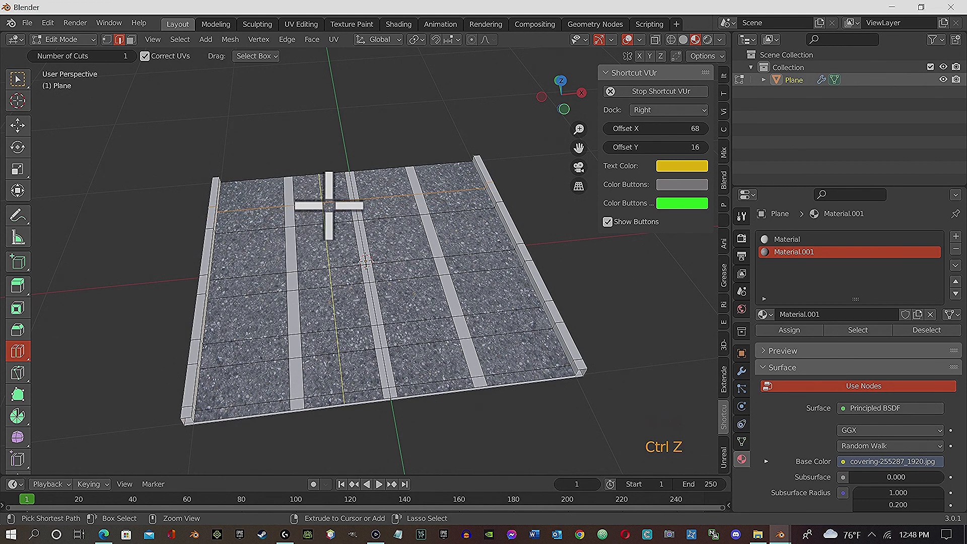
pyautogui.click(288, 179)
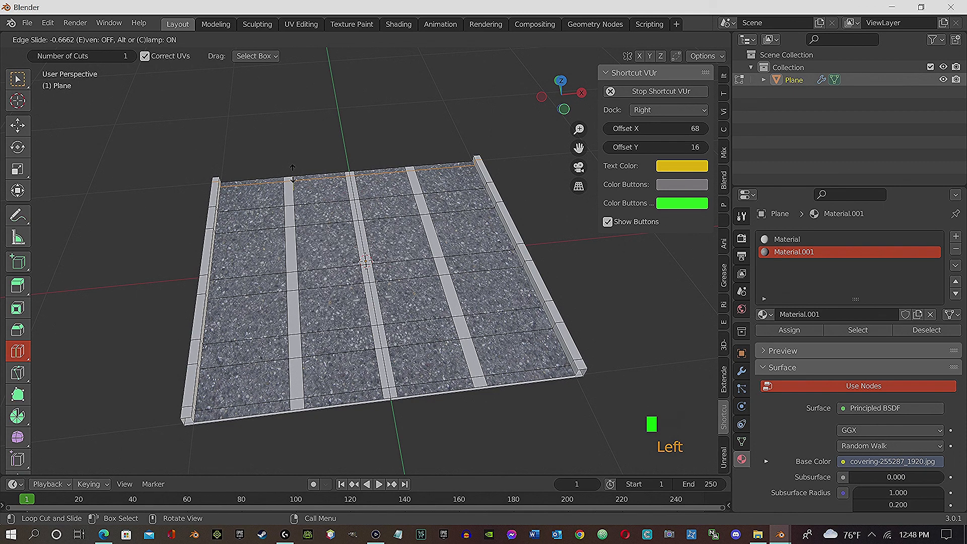
pyautogui.click(293, 172)
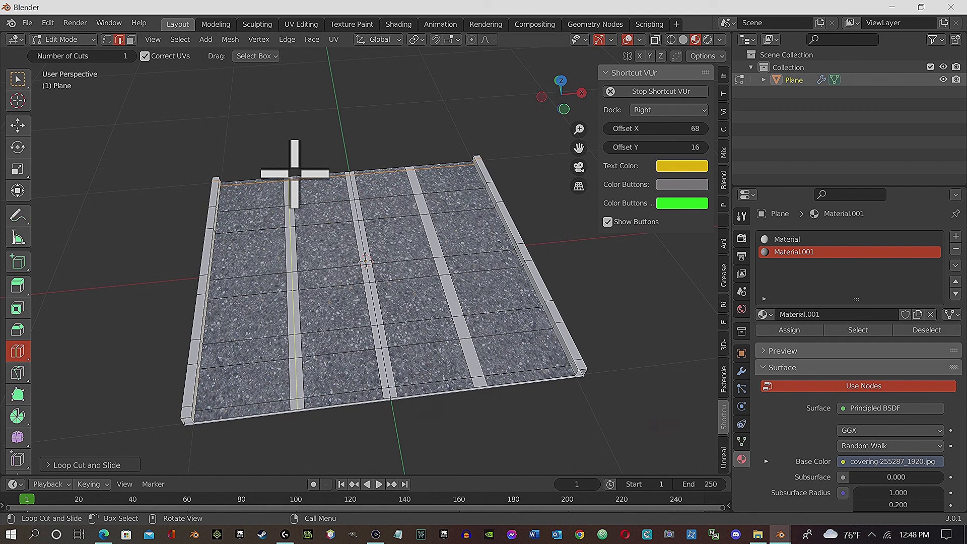
# Switch to face selection and select four alternating faces along the mirrored stripe between the outer and inner lanes.
pyautogui.press('g')
pyautogui.press('3')
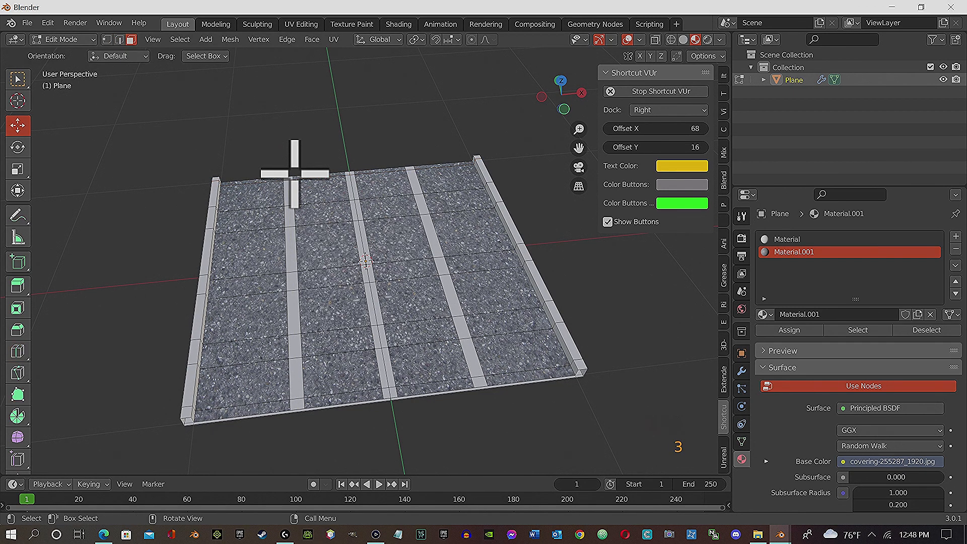
pyautogui.click(292, 193)
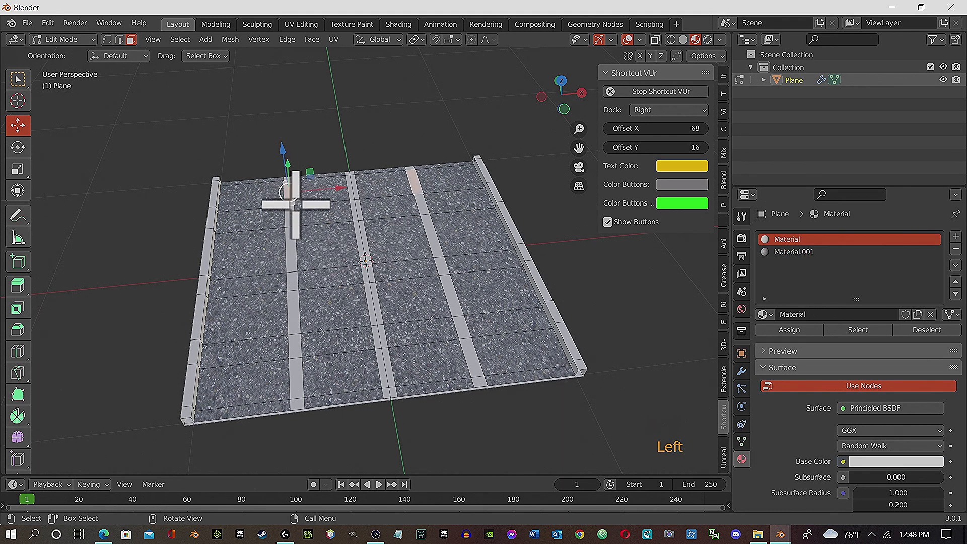
pyautogui.keyDown('shift'); pyautogui.click(292, 242); pyautogui.keyUp('shift')
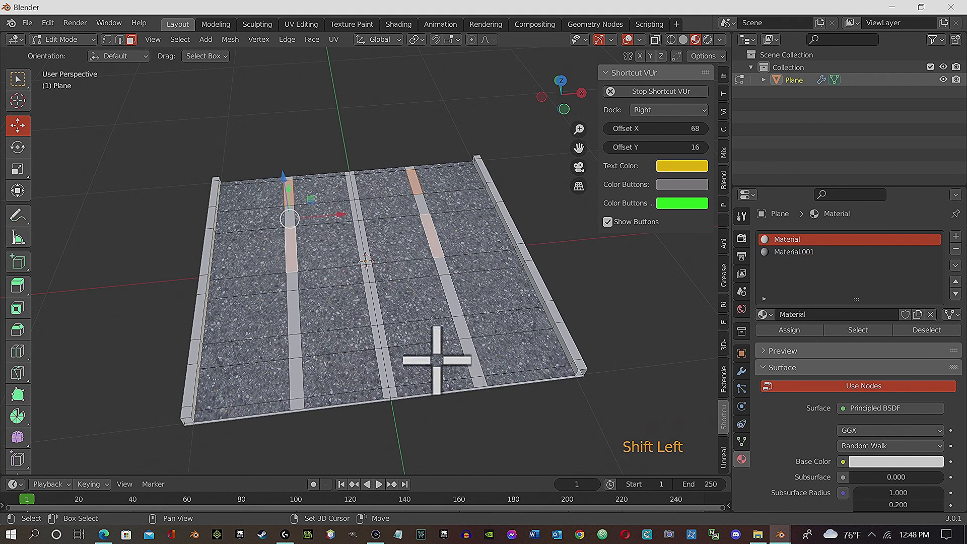
pyautogui.keyDown('shift'); pyautogui.click(292, 313); pyautogui.keyUp('shift')
pyautogui.keyDown('shift'); pyautogui.click(295, 382); pyautogui.keyUp('shift')
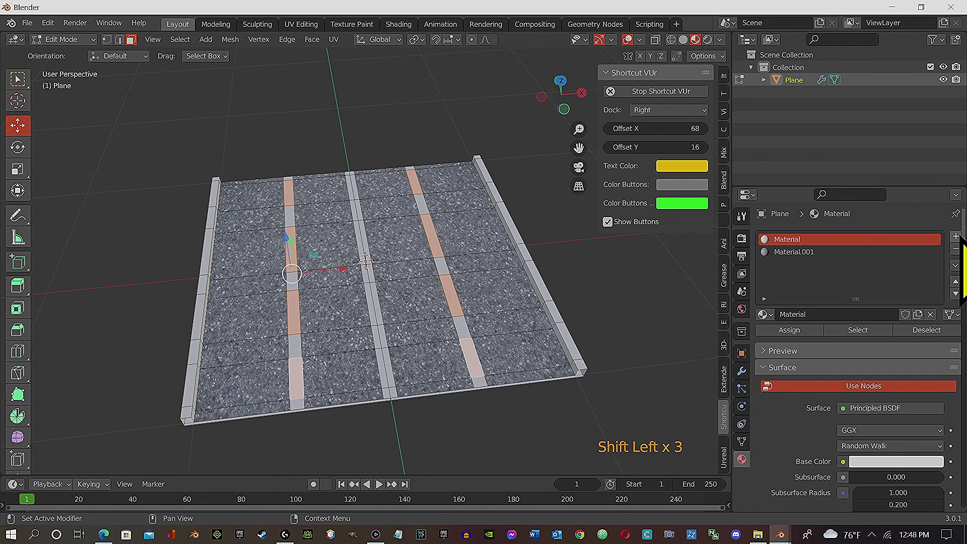
# Add a material slot with a new material, Material.002, and set its Base Color to yellow.
pyautogui.click(956, 236)
pyautogui.click(854, 315)
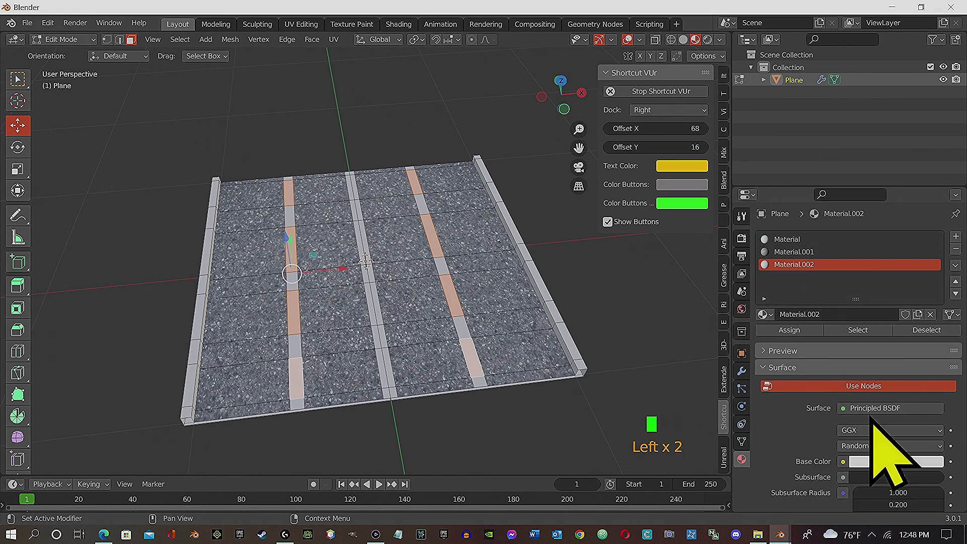
pyautogui.click(900, 460)
pyautogui.click(846, 352)
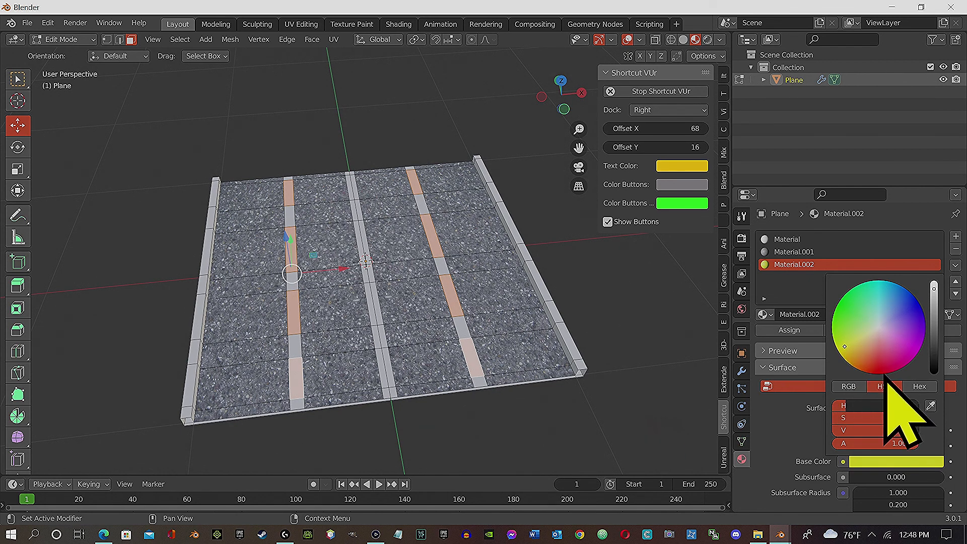
# Set the yellow material's Metallic to 0.635 and its Roughness to 0.341.
pyautogui.scroll(-4, 830, 478)
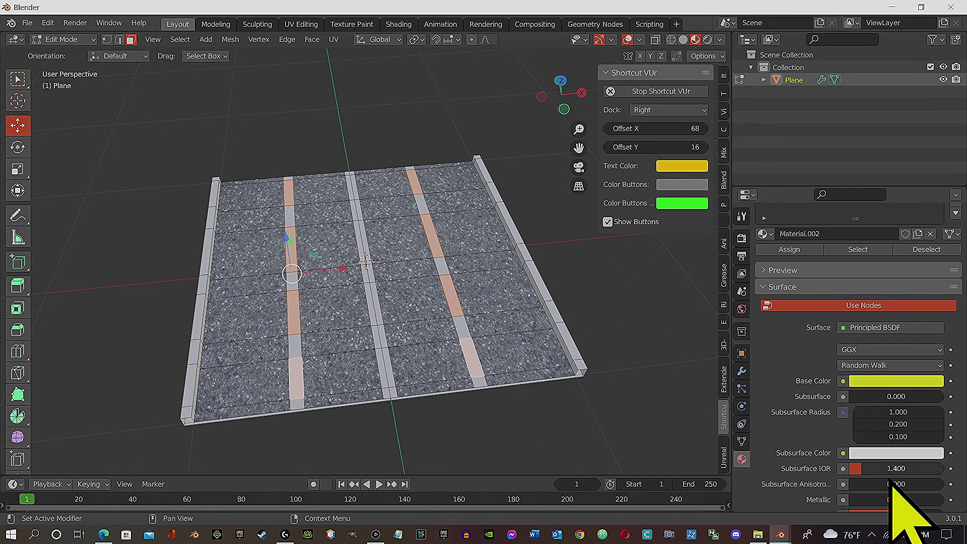
pyautogui.scroll(-1, 885, 471)
pyautogui.moveTo(860, 480); pyautogui.dragTo(911, 480)
pyautogui.scroll(-1, 891, 499)
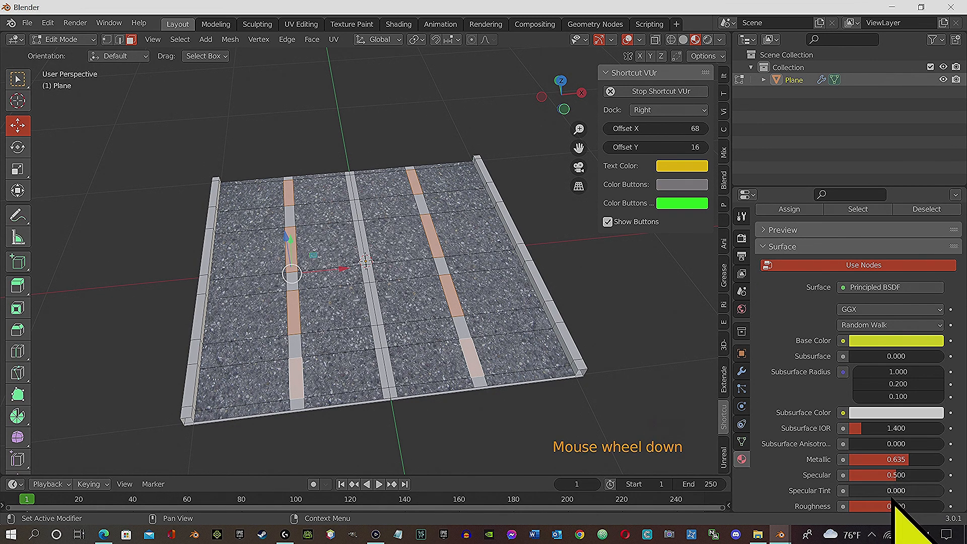
pyautogui.moveTo(883, 507); pyautogui.dragTo(882, 506)
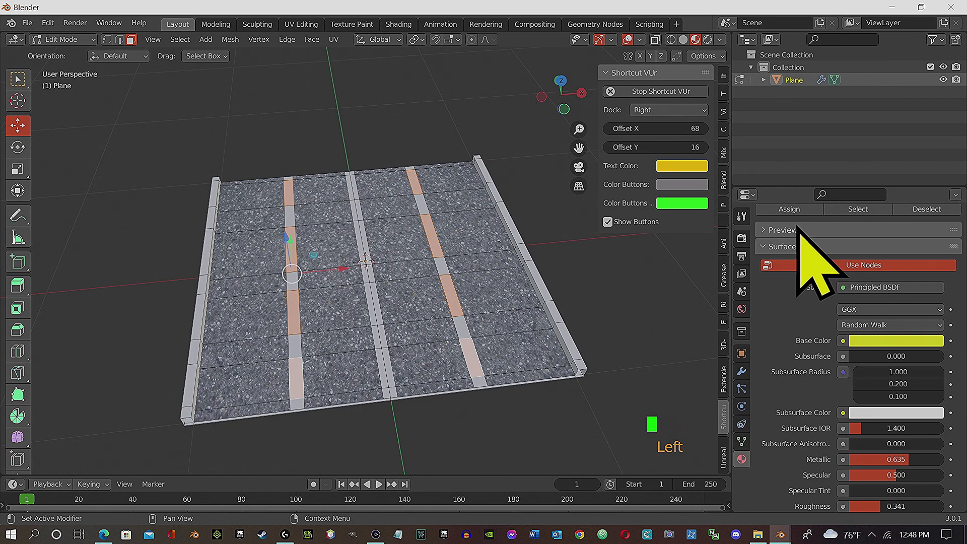
# Assign Material.002 to the selected stripe faces and clear the selection.
pyautogui.click(803, 210)
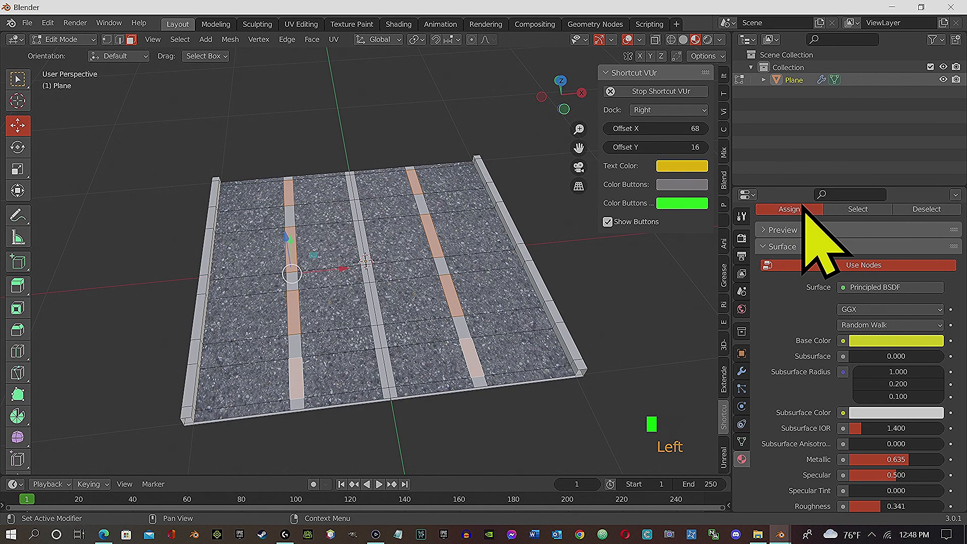
pyautogui.click(650, 335)
pyautogui.moveTo(460, 339); pyautogui.dragTo(450, 398, button='middle')
pyautogui.moveTo(524, 391); pyautogui.dragTo(431, 285, button='middle')
# Select all the unpainted gap faces between the yellow dashes, including the short faces at both ends of the mirrored side stripes.
pyautogui.click(434, 289)
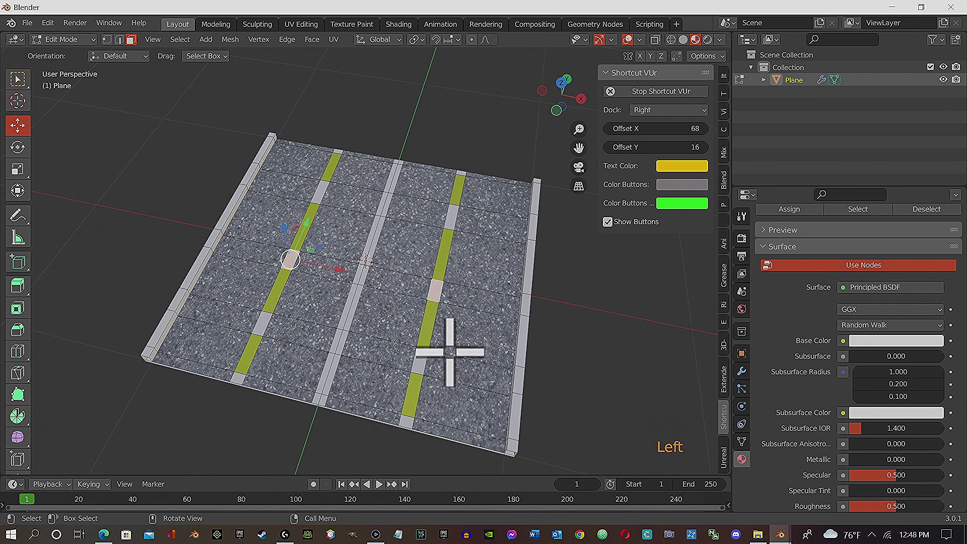
pyautogui.keyDown('shift'); pyautogui.click(455, 211); pyautogui.keyUp('shift')
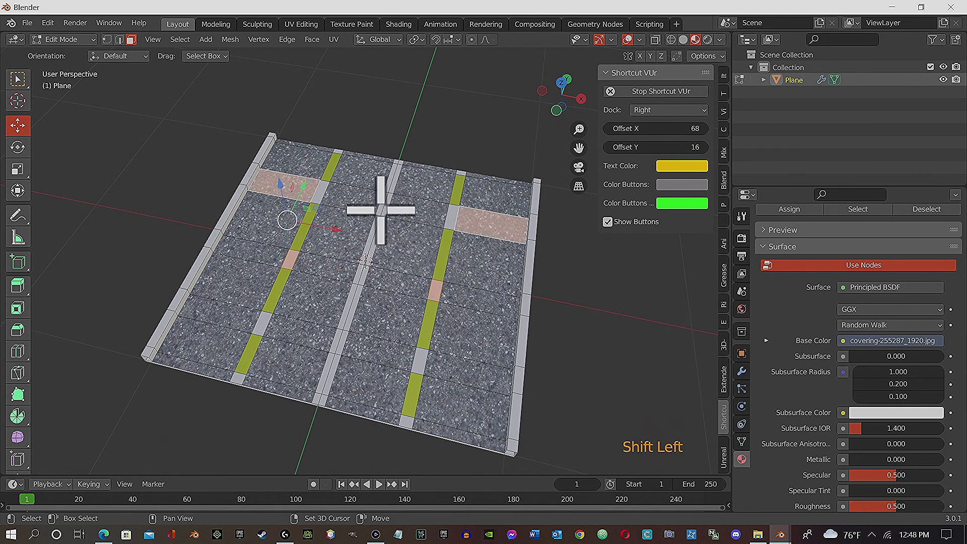
pyautogui.click(453, 217)
pyautogui.keyDown('shift'); pyautogui.click(437, 287); pyautogui.keyUp('shift')
pyautogui.keyDown('shift'); pyautogui.click(418, 364); pyautogui.keyUp('shift')
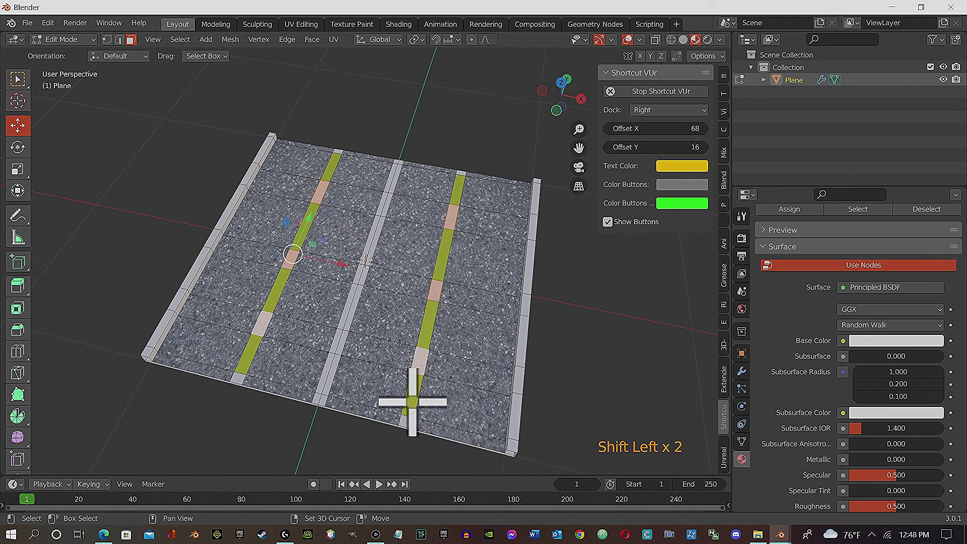
pyautogui.keyDown('shift'); pyautogui.click(401, 424); pyautogui.keyUp('shift')
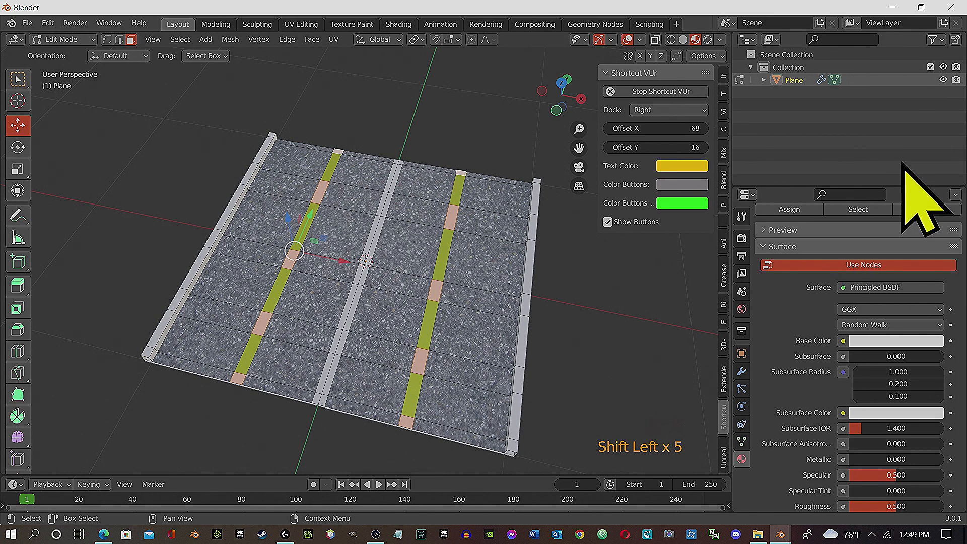
# Assign the asphalt material Material.001 to the selected gap faces and clear the selection.
pyautogui.scroll(5, 836, 242)
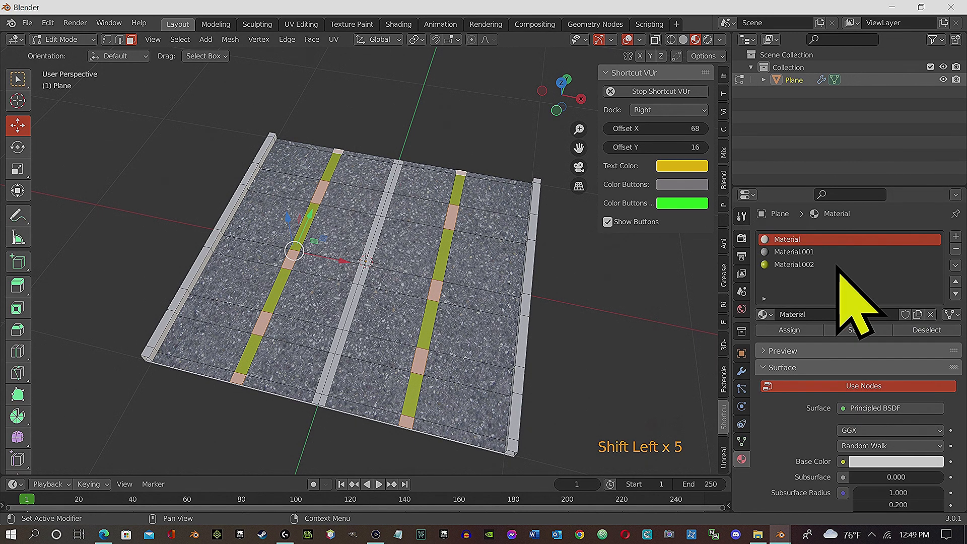
pyautogui.click(794, 251)
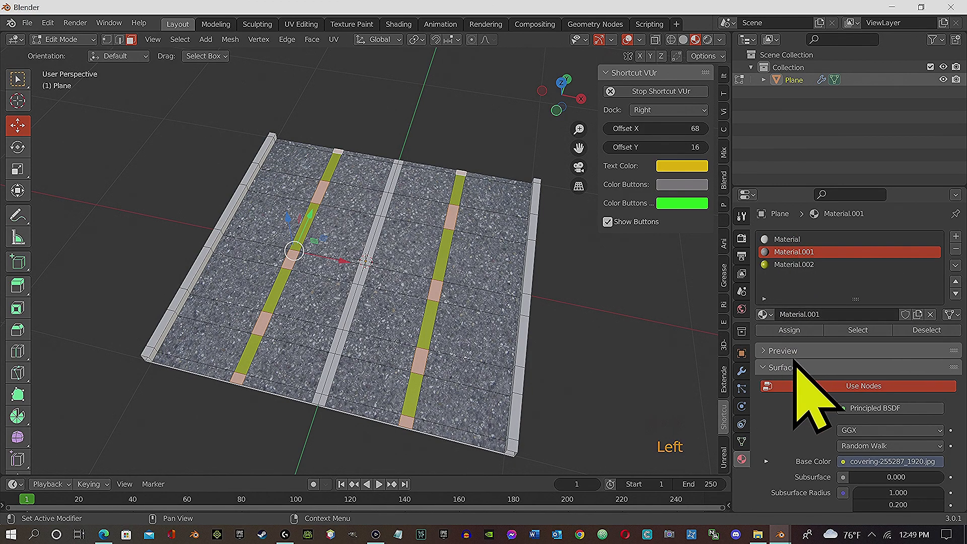
pyautogui.click(795, 330)
pyautogui.click(468, 121)
# Select all the centre stripe faces along the full length of the road panel and assign the yellow material Material.002 to them.
pyautogui.moveTo(346, 153)
pyautogui.mouseDown(button='middle')
pyautogui.moveTo(447, 143)
pyautogui.moveTo(334, 140)
pyautogui.moveTo(356, 163)
pyautogui.mouseUp(button='middle')
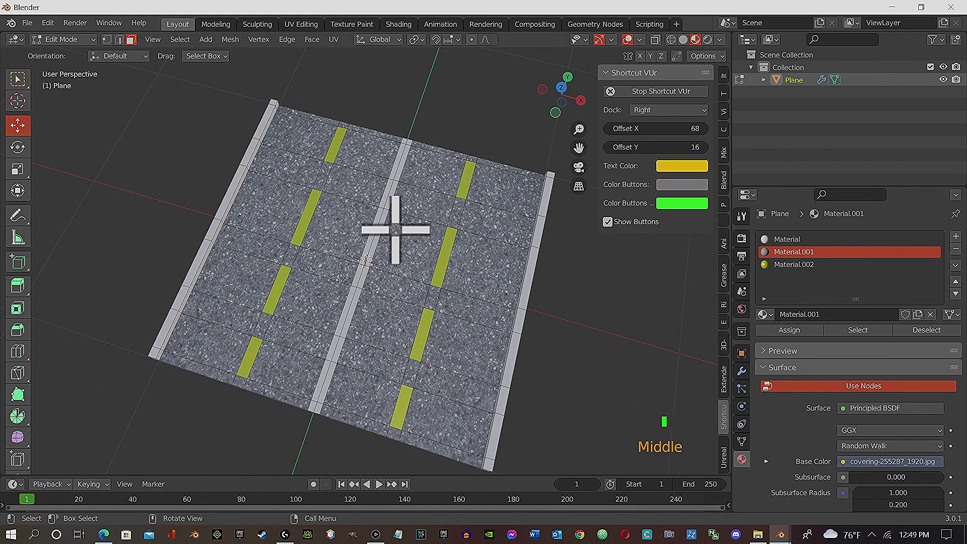
pyautogui.moveTo(382, 224); pyautogui.dragTo(439, 220, button='middle')
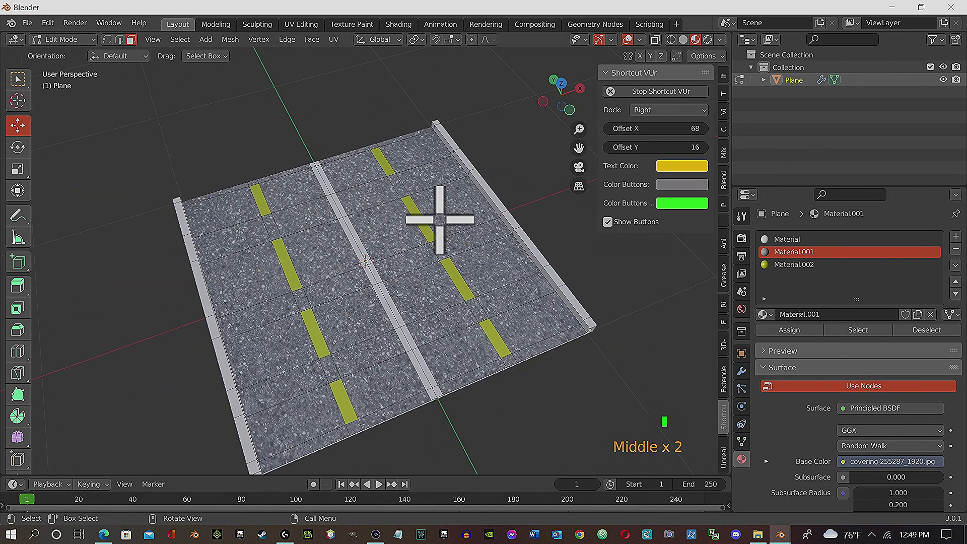
pyautogui.click(351, 241)
pyautogui.click(354, 241)
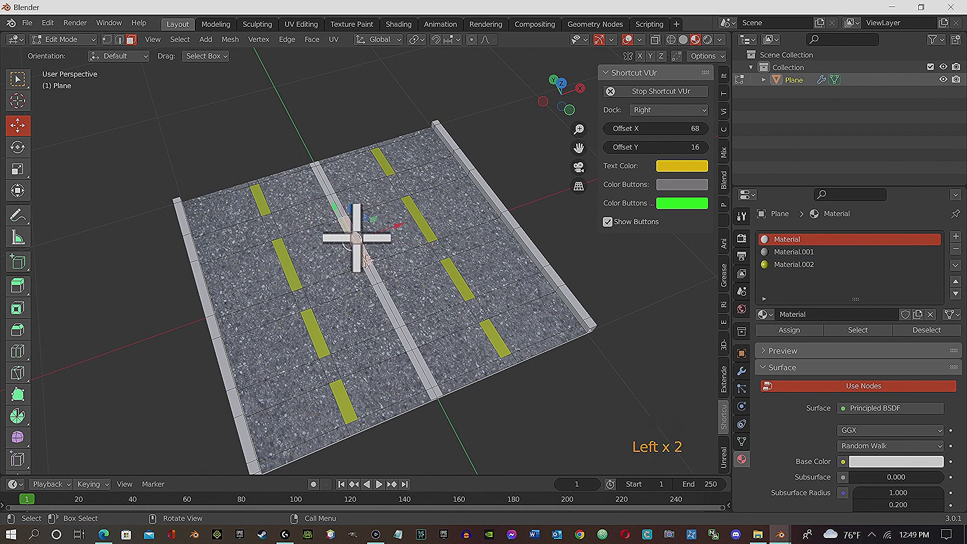
pyautogui.keyDown('shift'); pyautogui.click(320, 167); pyautogui.keyUp('shift')
pyautogui.keyDown('shift'); pyautogui.click(323, 176); pyautogui.keyUp('shift')
pyautogui.keyDown('shift'); pyautogui.click(321, 173); pyautogui.keyUp('shift')
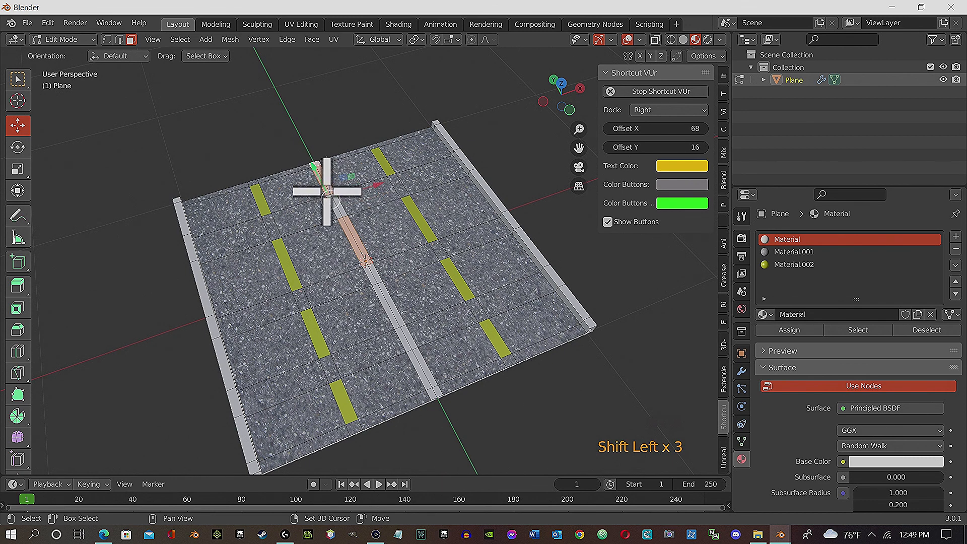
pyautogui.keyDown('shift'); pyautogui.click(380, 283); pyautogui.keyUp('shift')
pyautogui.keyDown('shift'); pyautogui.click(391, 318); pyautogui.keyUp('shift')
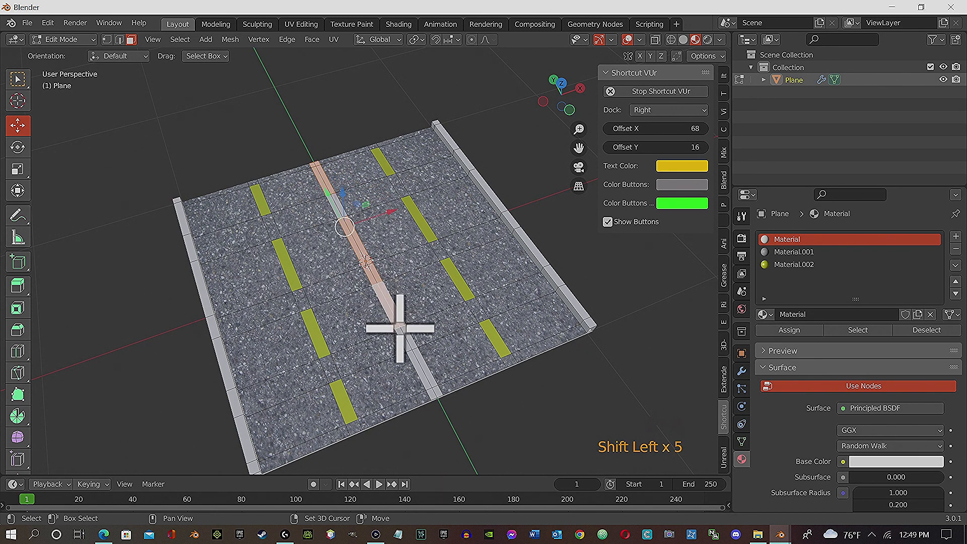
pyautogui.keyDown('shift'); pyautogui.click(421, 367); pyautogui.keyUp('shift')
pyautogui.keyDown('shift'); pyautogui.click(427, 378); pyautogui.keyUp('shift')
pyautogui.keyDown('shift'); pyautogui.click(434, 389); pyautogui.keyUp('shift')
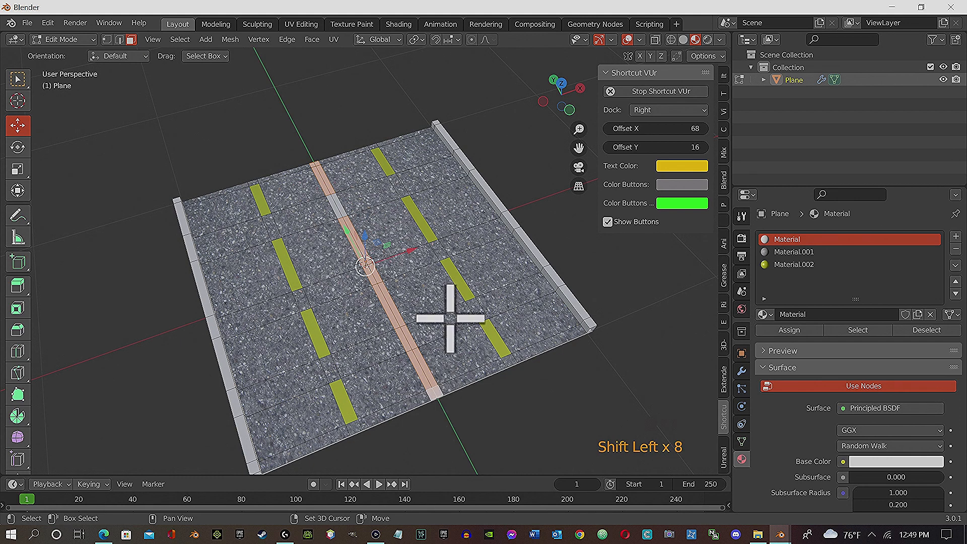
pyautogui.keyDown('shift'); pyautogui.click(339, 209); pyautogui.keyUp('shift')
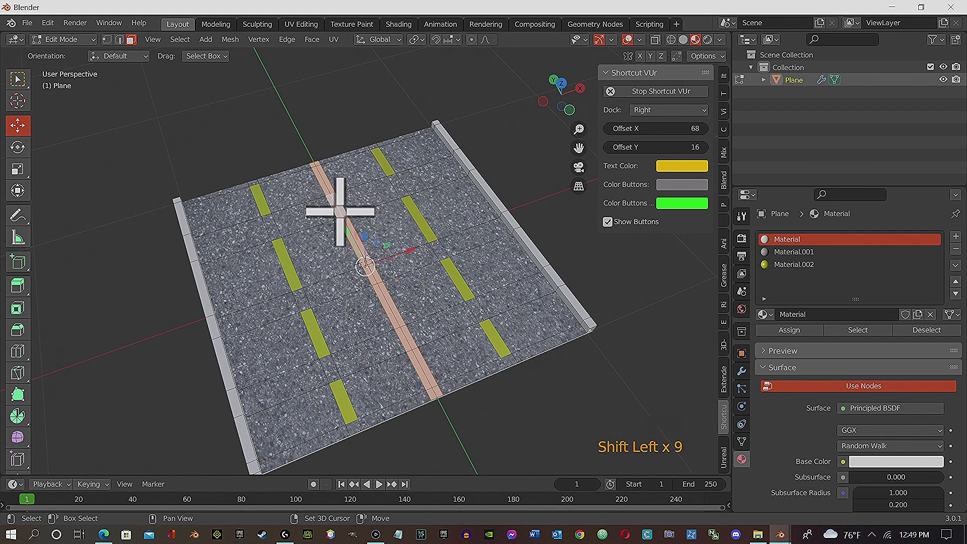
pyautogui.click(789, 266)
pyautogui.click(790, 330)
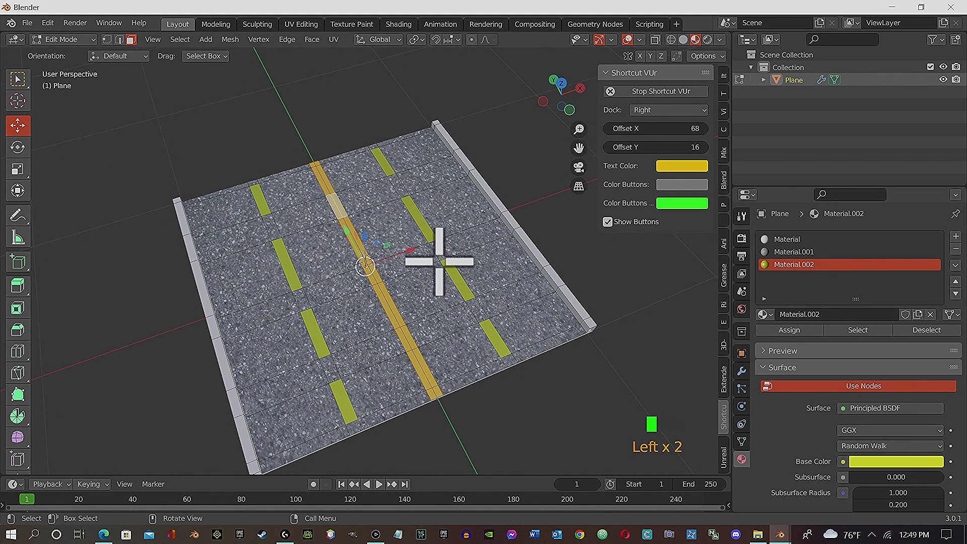
# Select all the yellow dash faces of the mirrored side stripes, leaving the centre stripe out of the selection.
pyautogui.click(386, 161)
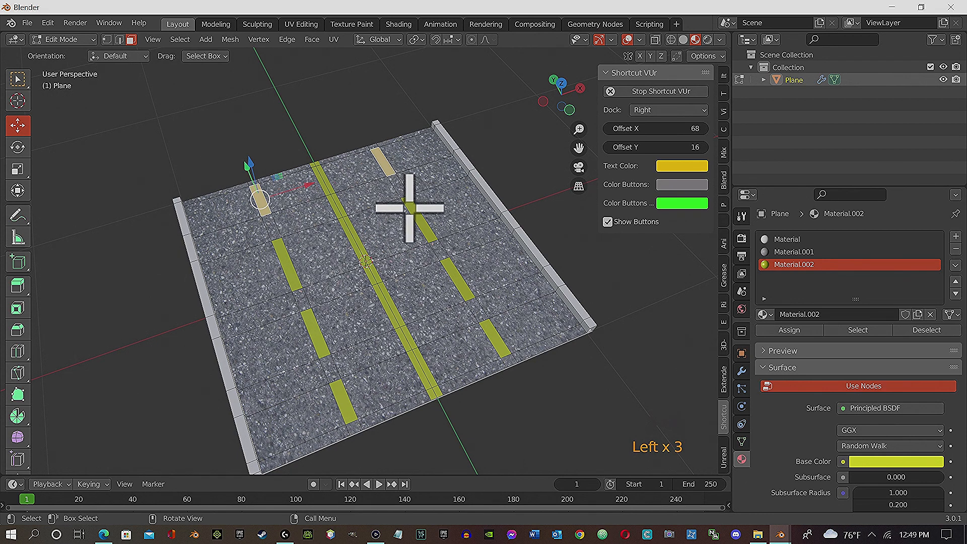
pyautogui.keyDown('shift'); pyautogui.click(425, 216); pyautogui.keyUp('shift')
pyautogui.keyDown('shift'); pyautogui.click(453, 272); pyautogui.keyUp('shift')
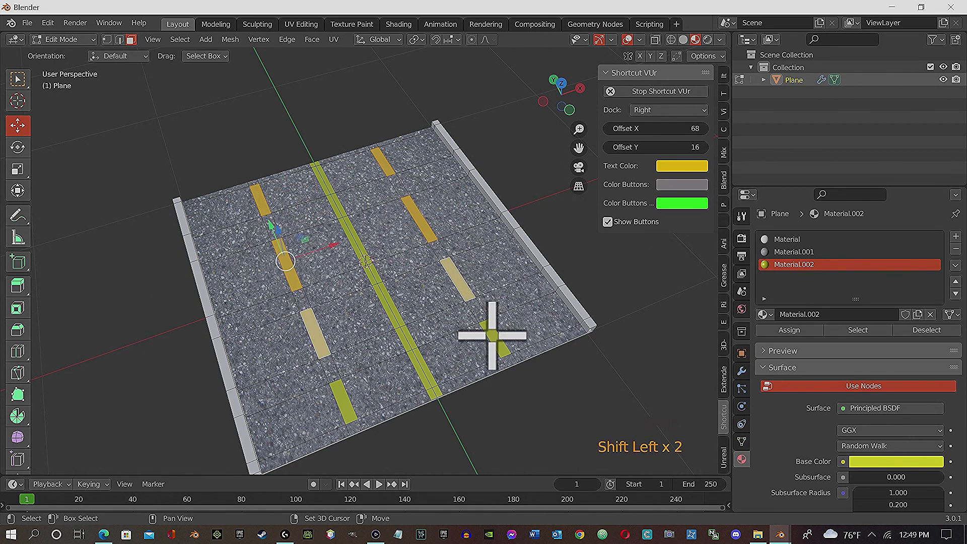
pyautogui.keyDown('shift'); pyautogui.click(489, 332); pyautogui.keyUp('shift')
# Create a new material named white in its own slot and assign it to the selected dash faces.
pyautogui.click(803, 239)
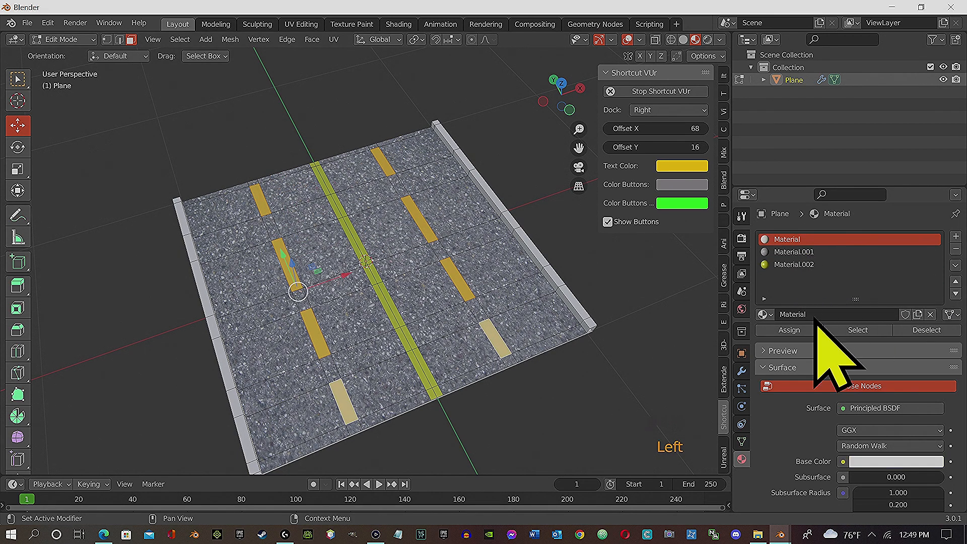
pyautogui.click(956, 236)
pyautogui.click(806, 314)
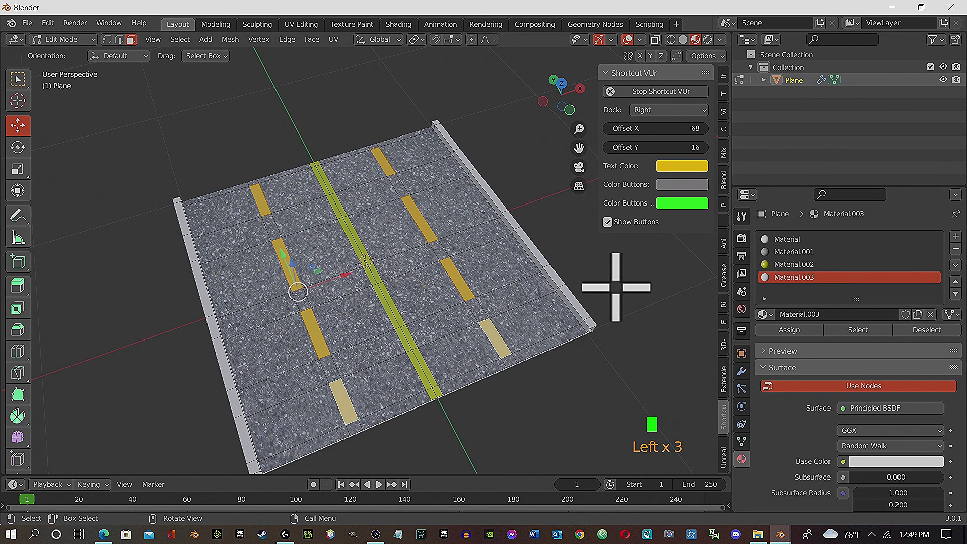
pyautogui.doubleClick(802, 277)
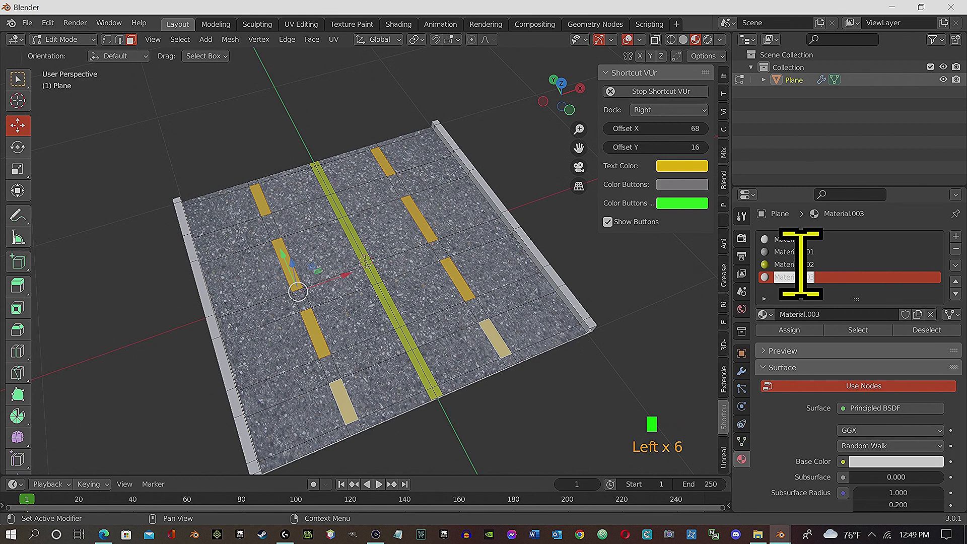
pyautogui.write('white')
pyautogui.press('Return')
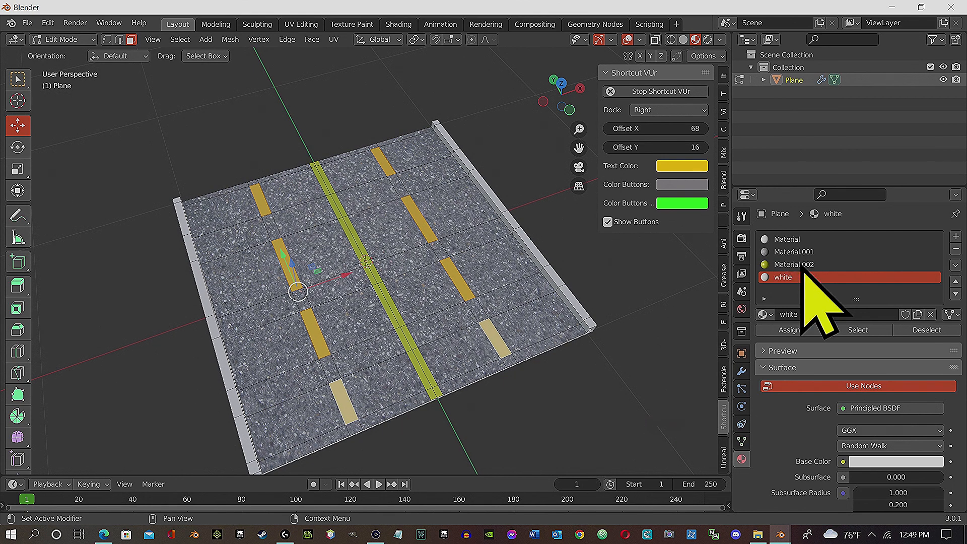
pyautogui.click(800, 330)
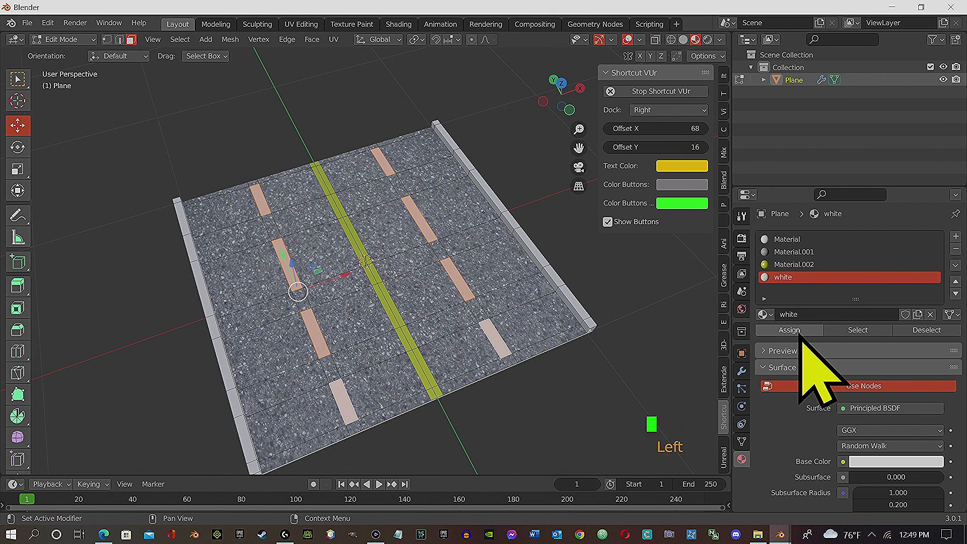
# Select the raised side rim faces along the whole length on both sides of the road, including the inner and outer walls.
pyautogui.click(605, 257)
pyautogui.click(558, 281)
pyautogui.moveTo(492, 329); pyautogui.dragTo(536, 217, button='middle')
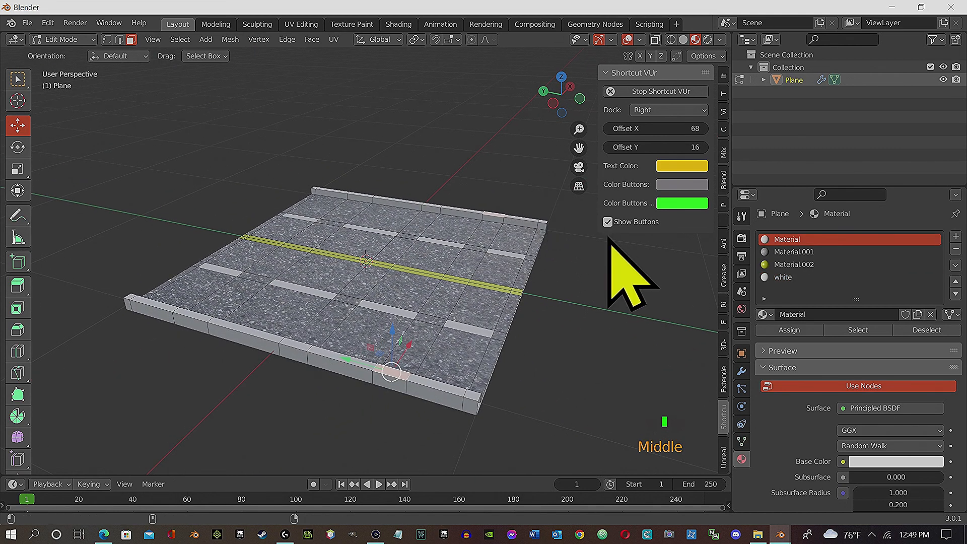
pyautogui.keyDown('shift'); pyautogui.click(534, 216); pyautogui.keyUp('shift')
pyautogui.keyDown('shift'); pyautogui.click(544, 216); pyautogui.keyUp('shift')
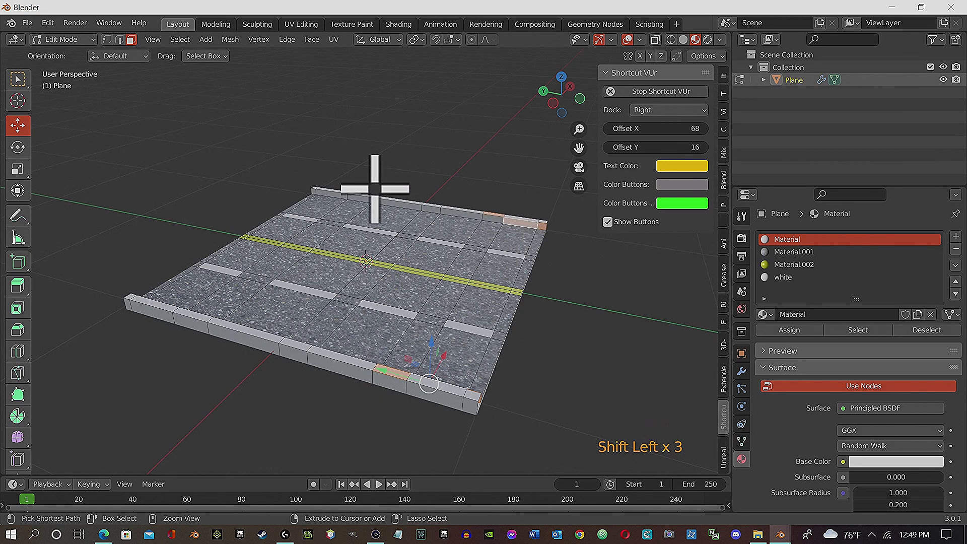
pyautogui.keyDown('ctrl'); pyautogui.click(317, 199); pyautogui.keyUp('ctrl')
pyautogui.moveTo(317, 199); pyautogui.dragTo(335, 259, button='middle')
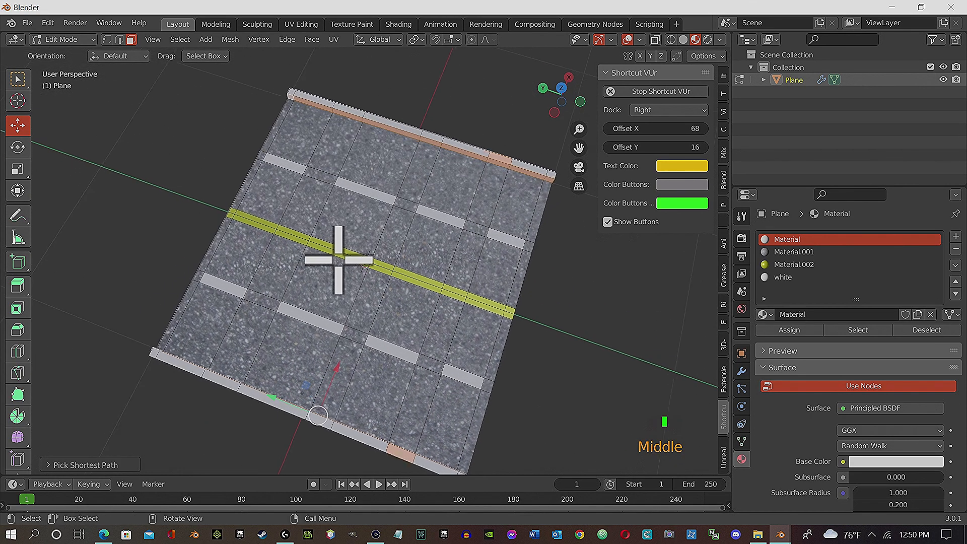
pyautogui.keyDown('ctrl'); pyautogui.click(552, 175); pyautogui.keyUp('ctrl')
pyautogui.moveTo(497, 166); pyautogui.dragTo(588, 238, button='middle')
pyautogui.keyDown('ctrl'); pyautogui.click(582, 226); pyautogui.keyUp('ctrl')
pyautogui.keyDown('ctrl'); pyautogui.click(152, 217); pyautogui.keyUp('ctrl')
pyautogui.moveTo(277, 209); pyautogui.dragTo(432, 199, button='middle')
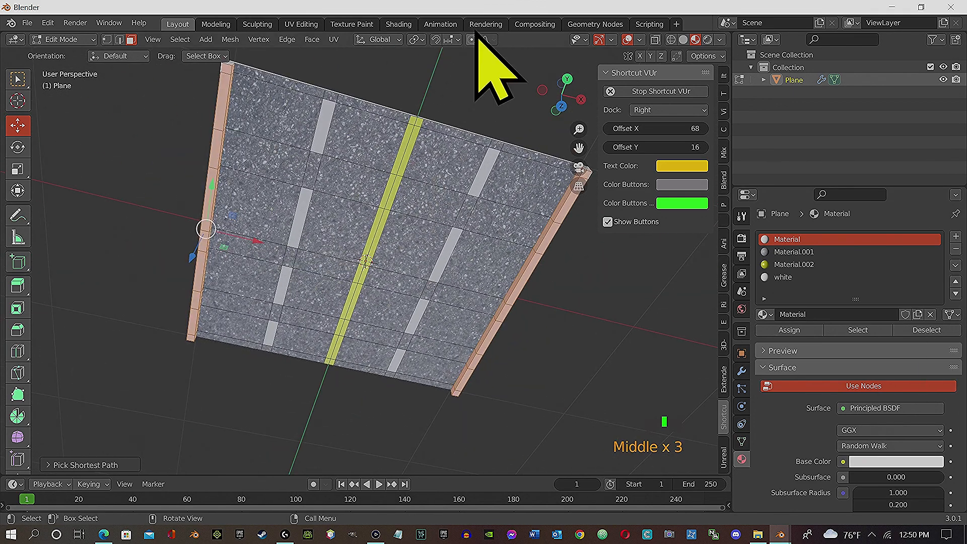
# Create a new material named Block in its own slot and assign it to the selected rim faces.
pyautogui.click(956, 237)
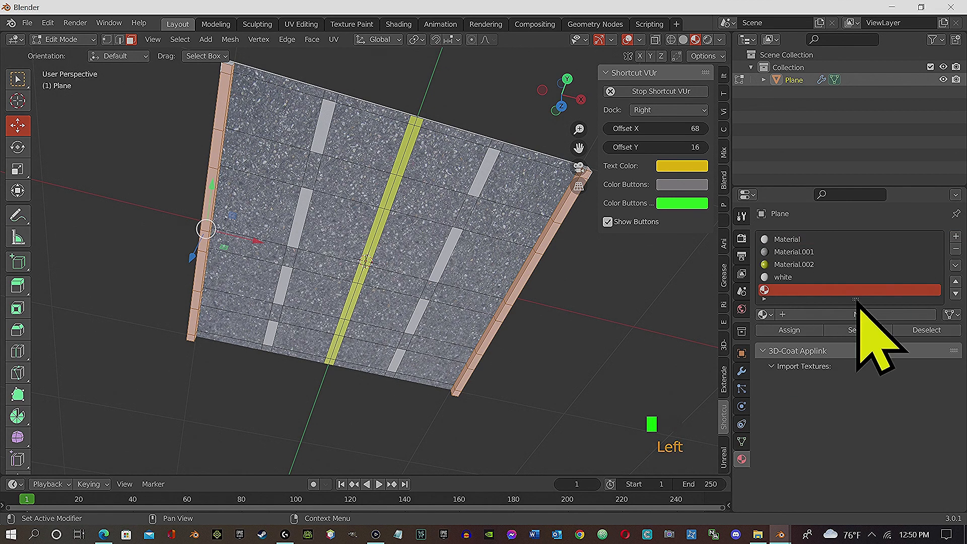
pyautogui.click(827, 314)
pyautogui.doubleClick(806, 289)
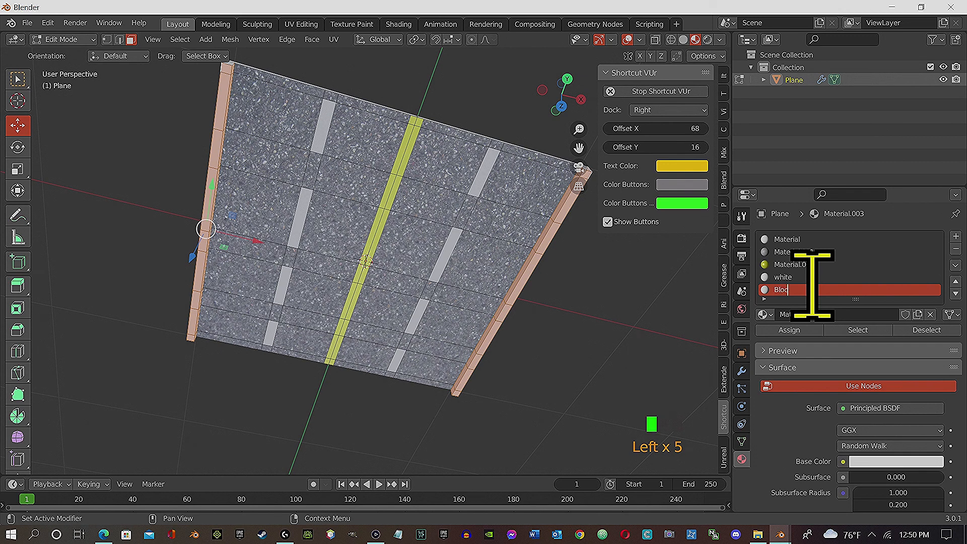
pyautogui.write('Block')
pyautogui.press('Return')
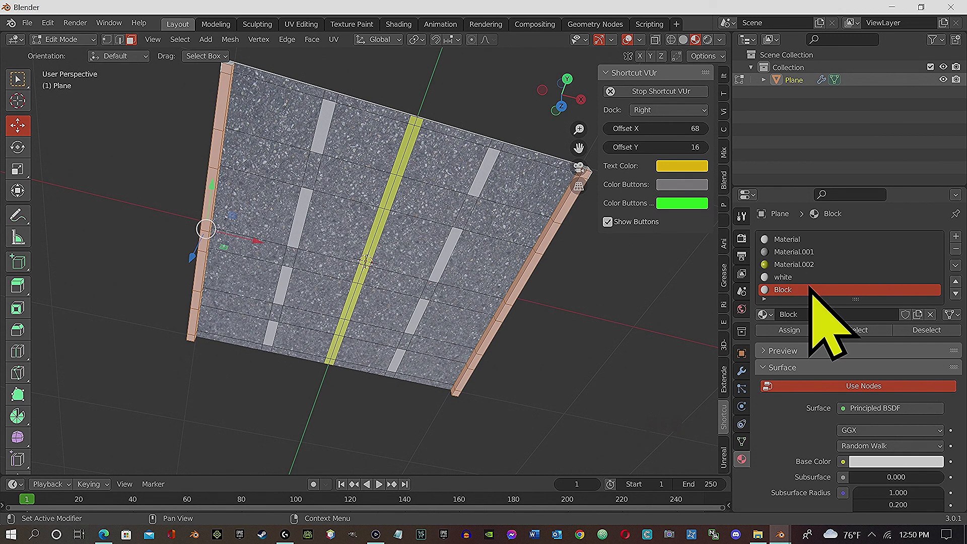
pyautogui.click(789, 331)
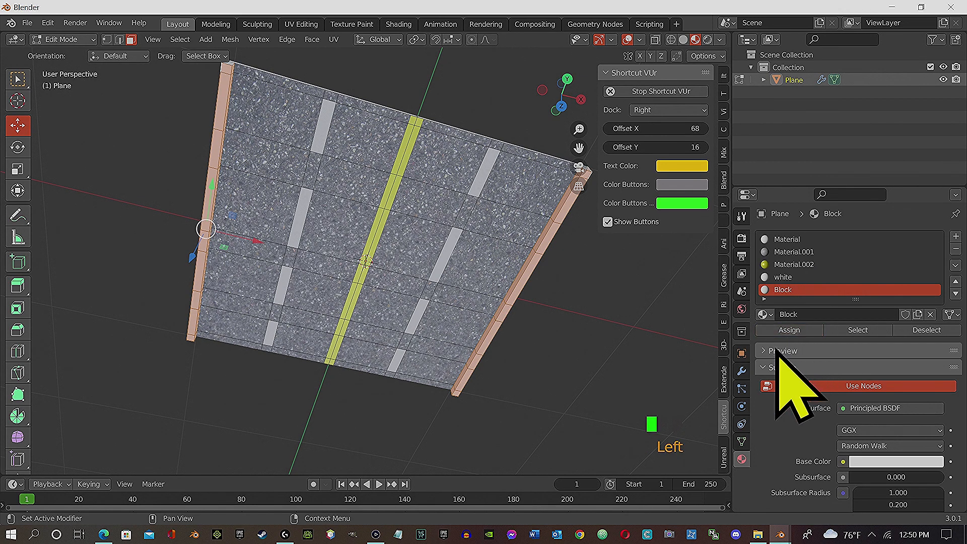
# In the Shading workspace, add the image hd-wallpaper-255295_1920 (1).jpg to the Block material and connect its Color to the shader's Base Color.
pyautogui.click(399, 25)
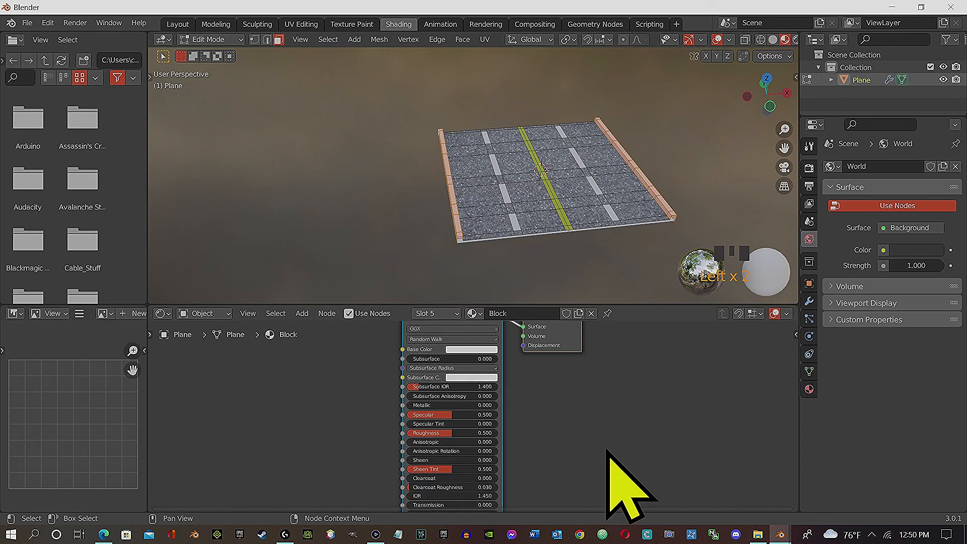
pyautogui.click(758, 535)
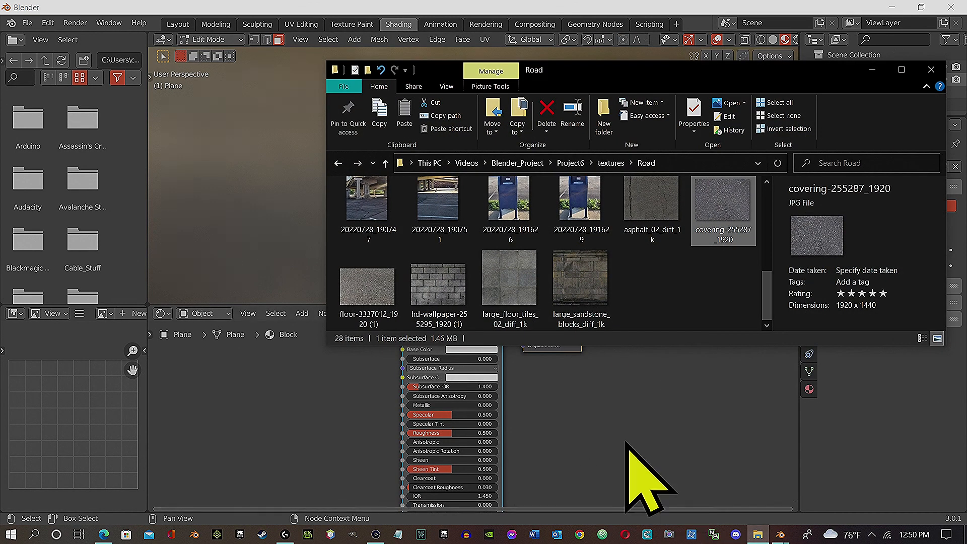
pyautogui.moveTo(444, 302); pyautogui.dragTo(281, 396)
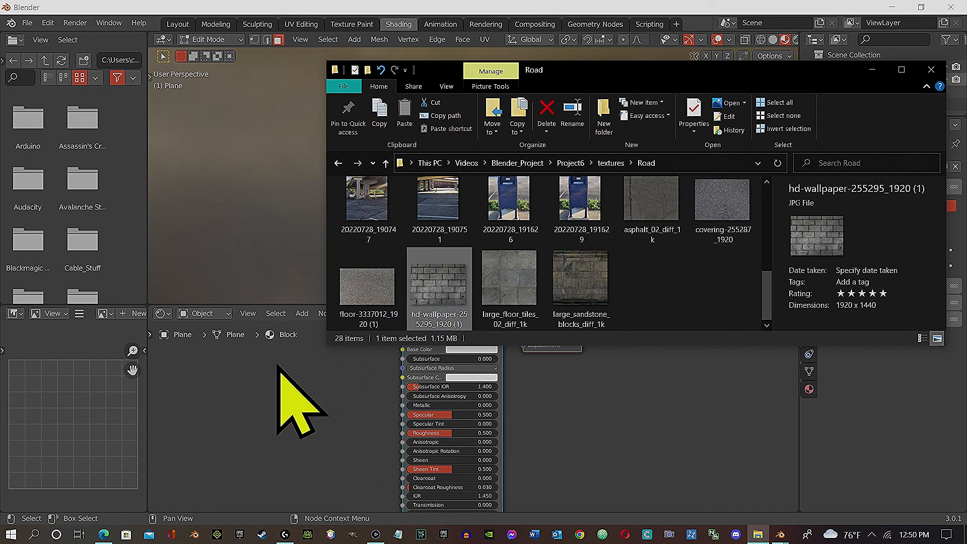
pyautogui.click(879, 75)
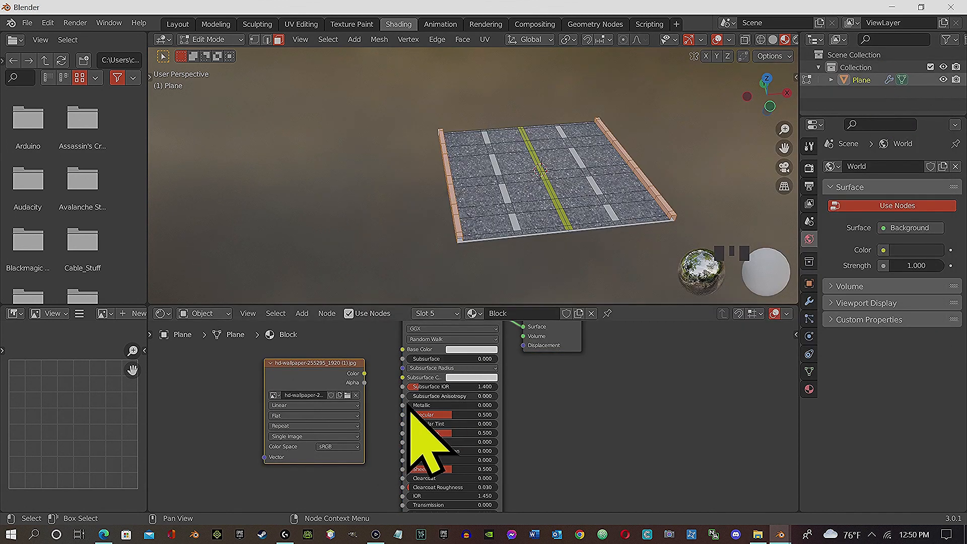
pyautogui.moveTo(365, 374); pyautogui.dragTo(404, 351)
# Unwrap the selected rim faces and return the road panel to Object Mode.
pyautogui.click(485, 39)
pyautogui.click(506, 55)
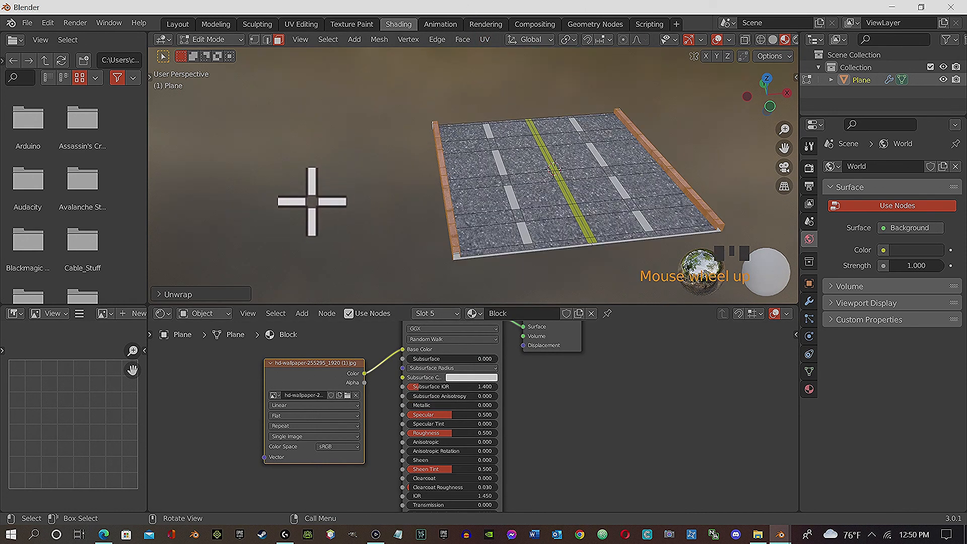
pyautogui.moveTo(313, 186); pyautogui.dragTo(566, 287, button='middle')
pyautogui.scroll(-3, 427, 239)
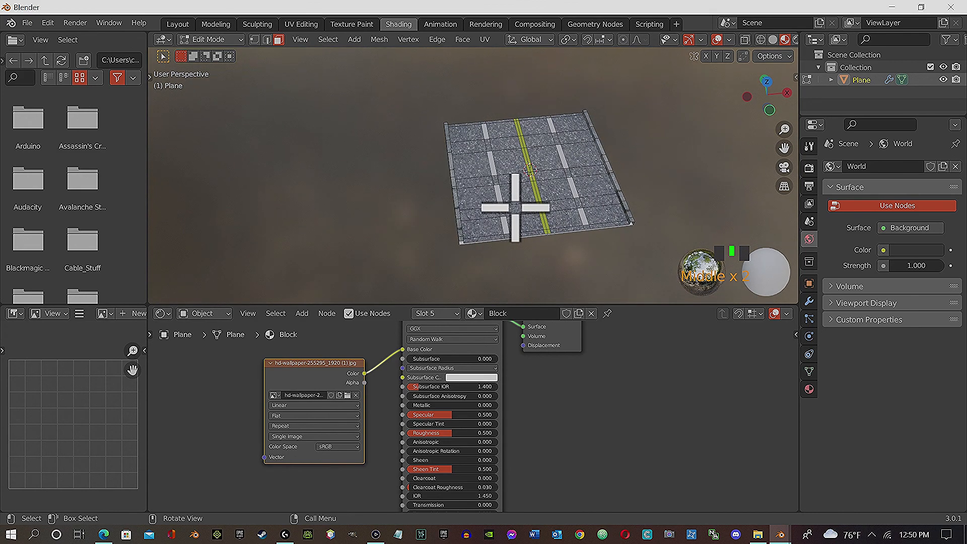
pyautogui.press('Tab')
pyautogui.moveTo(626, 270)
pyautogui.mouseDown(button='middle')
pyautogui.moveTo(557, 266)
pyautogui.moveTo(553, 256)
pyautogui.moveTo(620, 270)
pyautogui.mouseUp(button='middle')
pyautogui.scroll(-1, 579, 227)
pyautogui.moveTo(579, 222); pyautogui.dragTo(583, 255, button='middle')
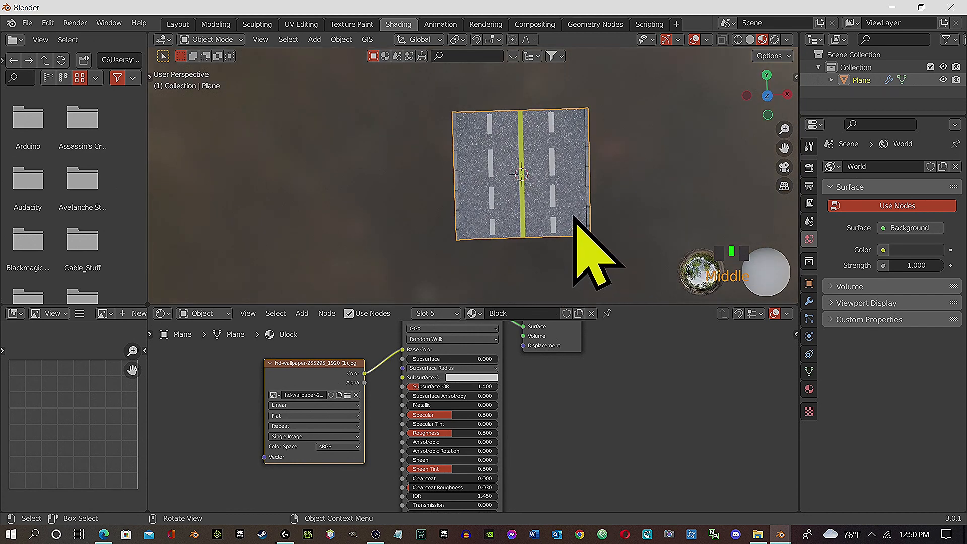
# Collapse the Mirror modifier's settings and add an Array modifier to the road panel.
pyautogui.click(809, 301)
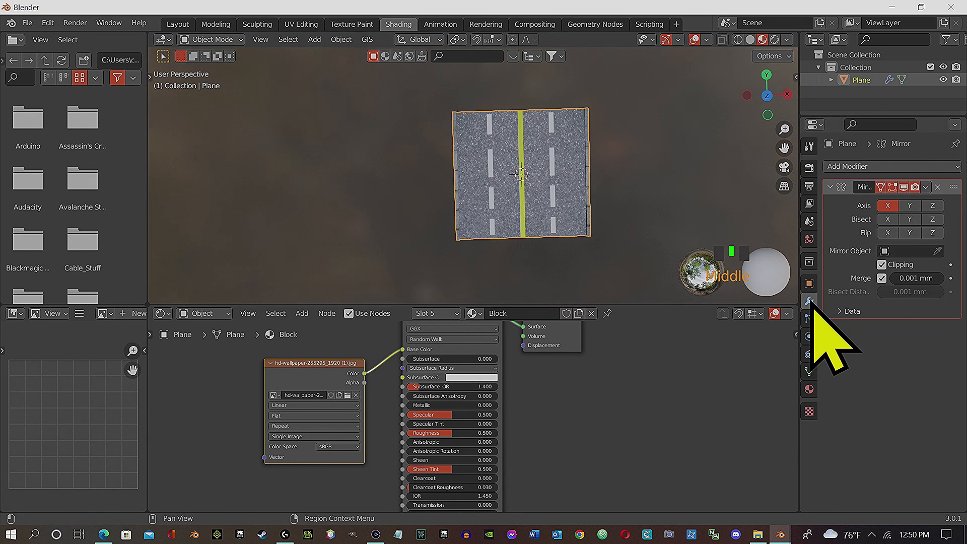
pyautogui.click(831, 188)
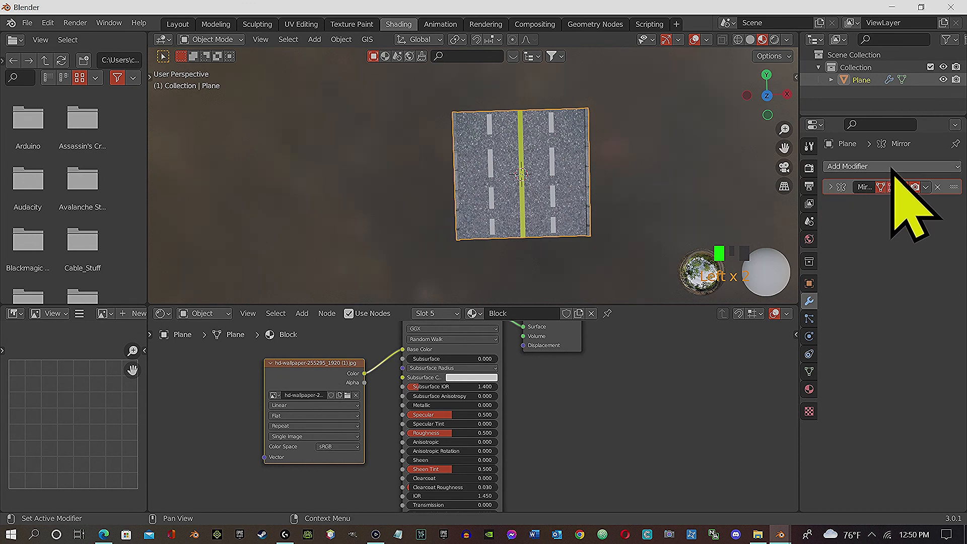
pyautogui.click(933, 168)
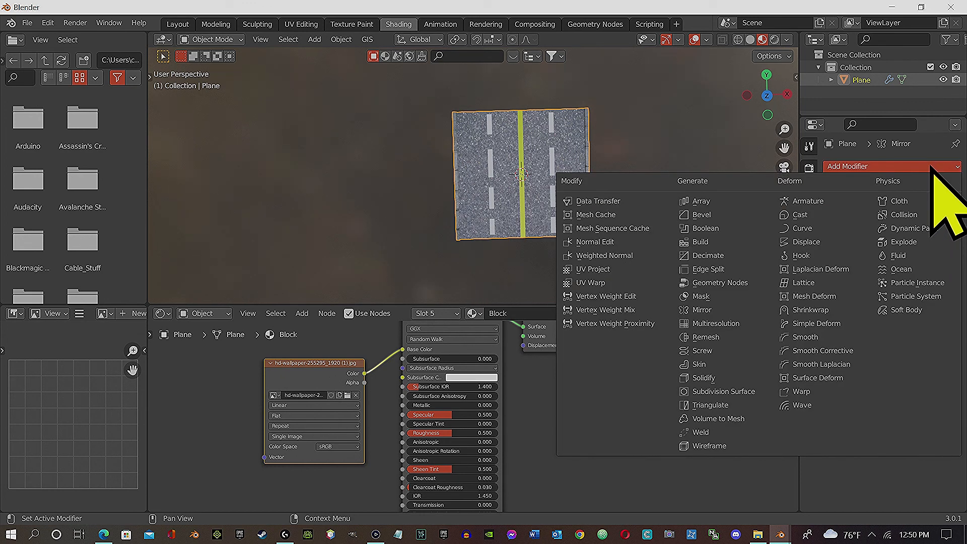
pyautogui.click(696, 201)
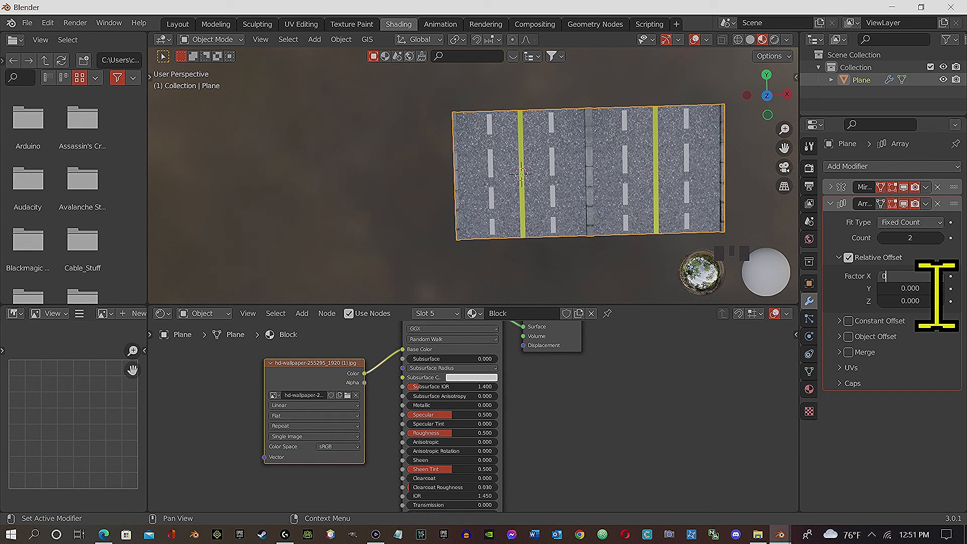
# Set the Array's relative offset to 0 in X and 1 in Y so the panels repeat along the road's length.
pyautogui.press('Return')
pyautogui.click(927, 289)
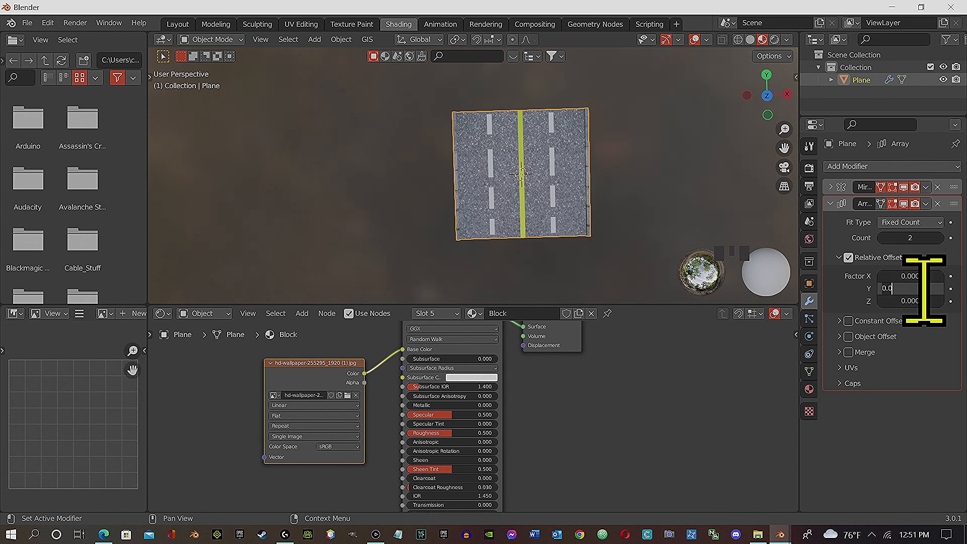
pyautogui.write('1')
pyautogui.press('Return')
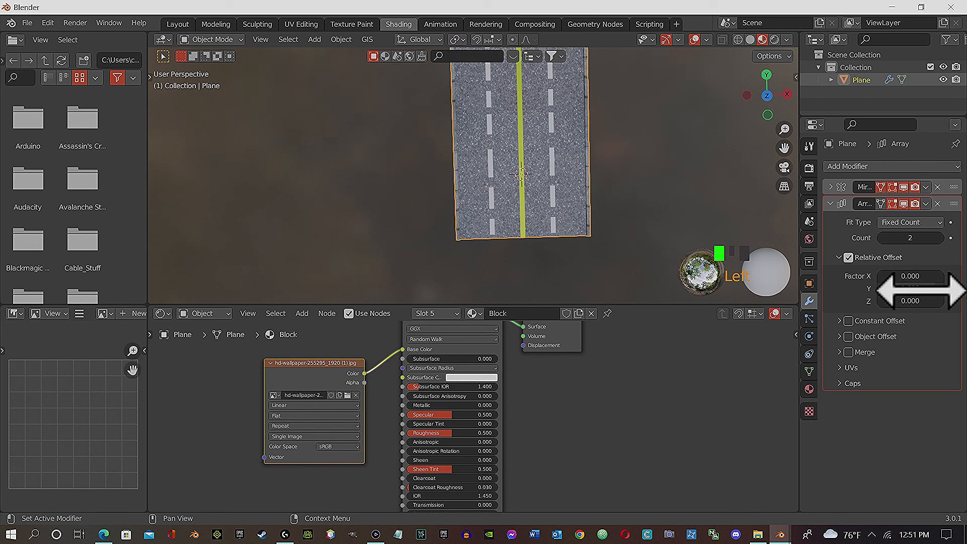
pyautogui.scroll(2, 776, 267)
pyautogui.scroll(-12, 712, 259)
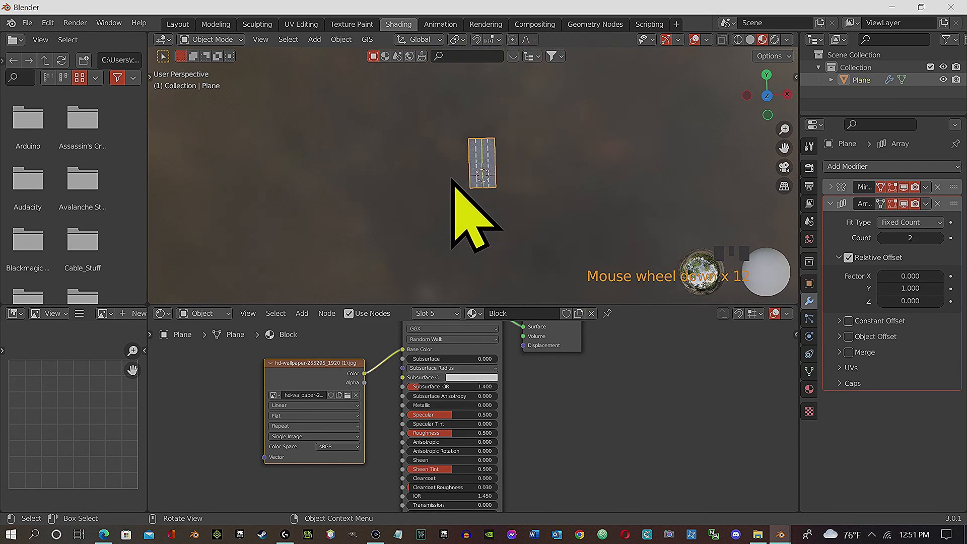
# Switch to the Layout workspace, view the road at an angle and show its modifier settings.
pyautogui.click(178, 23)
pyautogui.scroll(-7, 332, 123)
pyautogui.moveTo(393, 172); pyautogui.dragTo(313, 367, button='middle')
pyautogui.scroll(-3, 318, 390)
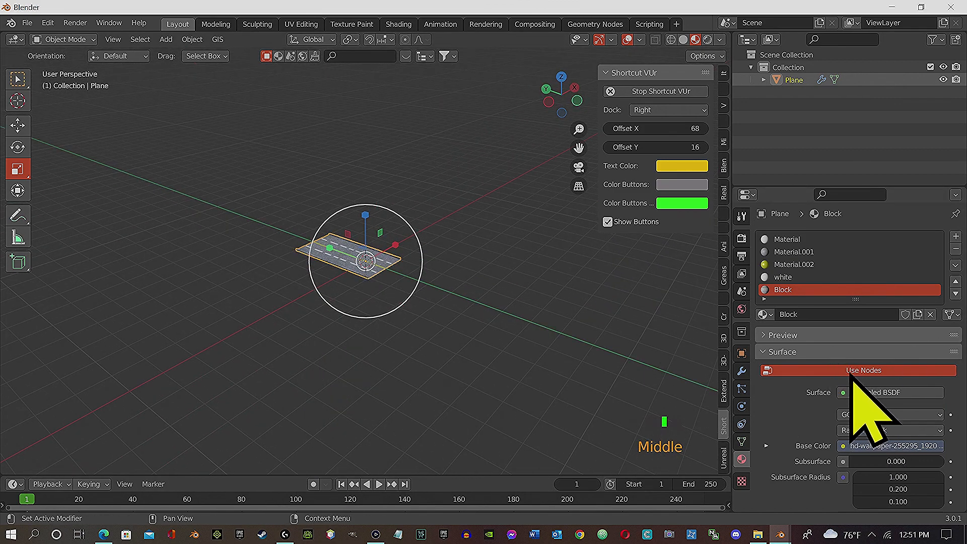
pyautogui.click(741, 371)
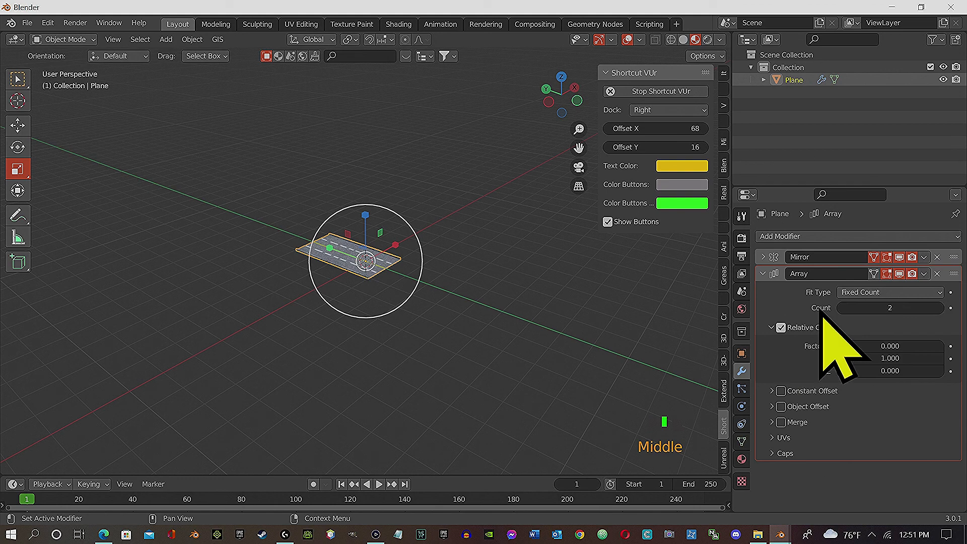
# Raise the Array modifier's count to 136 to stretch the road into a long straight.
pyautogui.moveTo(891, 308)
pyautogui.mouseDown()
pyautogui.moveTo(927, 308)
pyautogui.moveTo(856, 308)
pyautogui.moveTo(907, 308)
pyautogui.mouseUp()
pyautogui.scroll(-8, 302, 307)
pyautogui.scroll(-4, 300, 301)
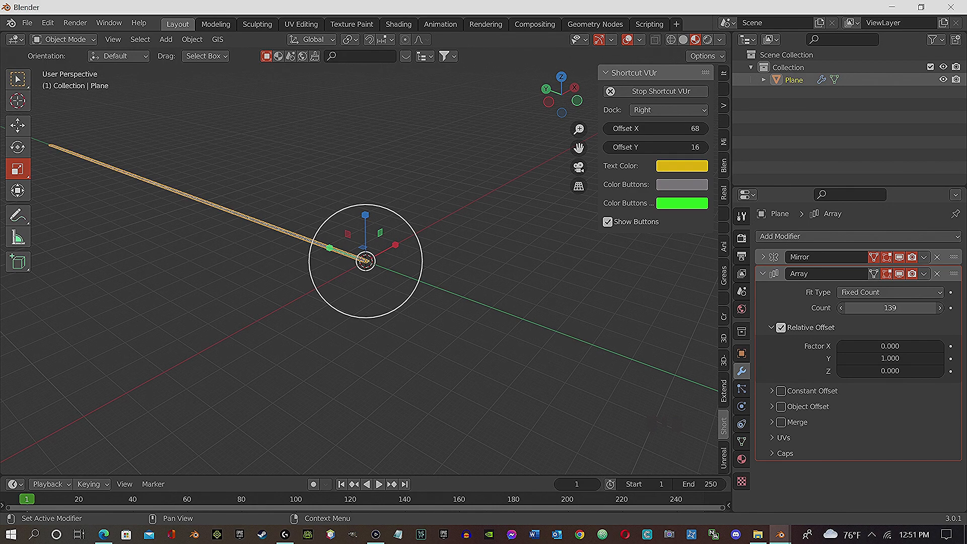
pyautogui.moveTo(890, 308); pyautogui.dragTo(883, 308)
pyautogui.scroll(10, 236, 235)
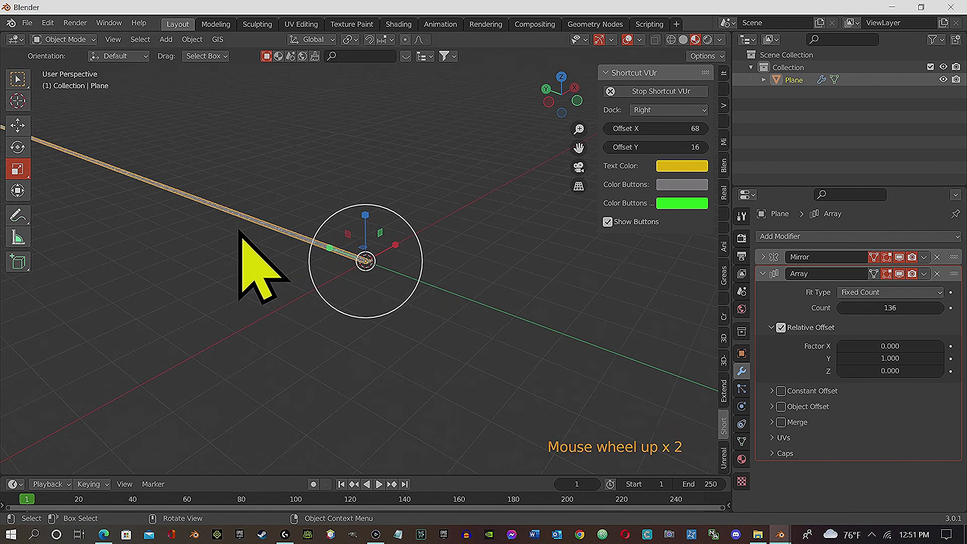
pyautogui.scroll(5, 236, 234)
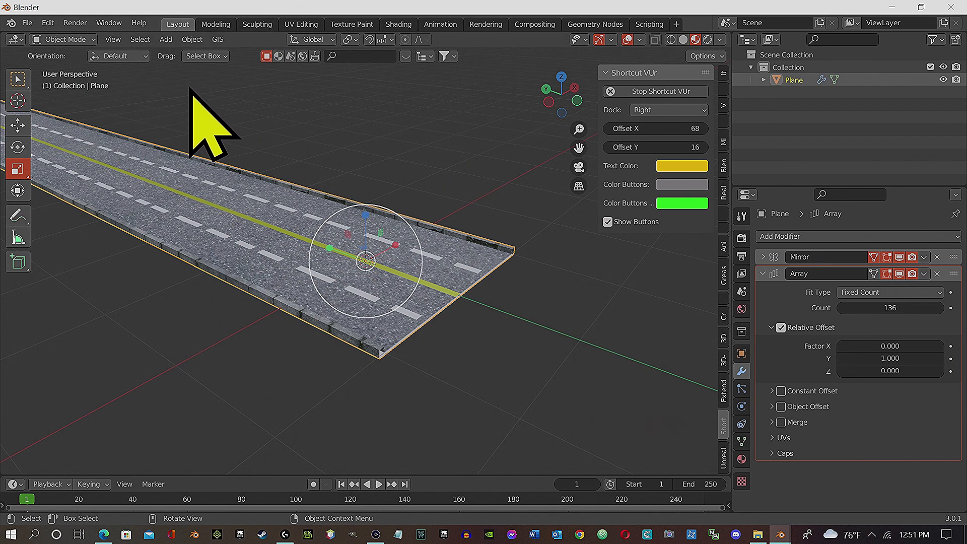
# Look up the Path curve among the objects to add, then try a Curve modifier on the road and remove it.
pyautogui.hotkey('shift', 'a')
pyautogui.moveTo(189, 100)
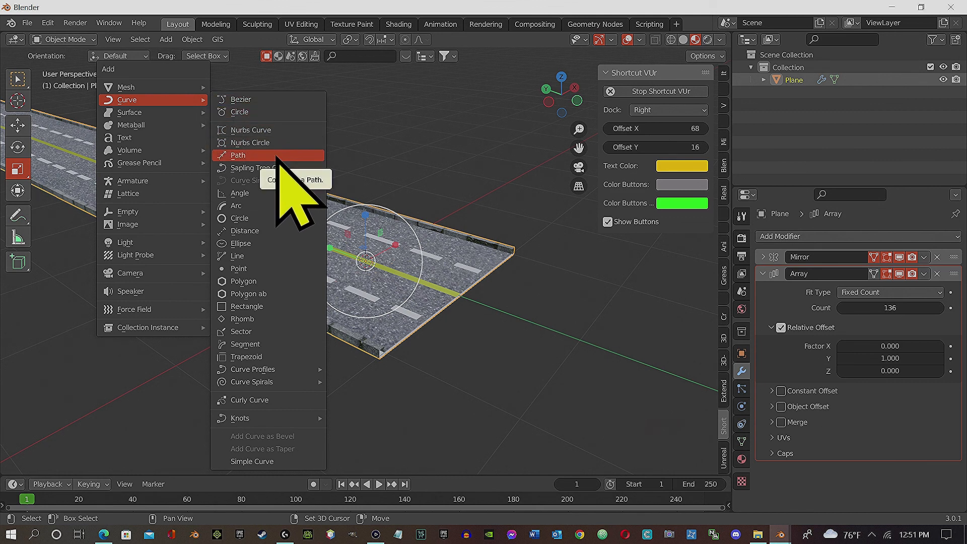
pyautogui.click(926, 237)
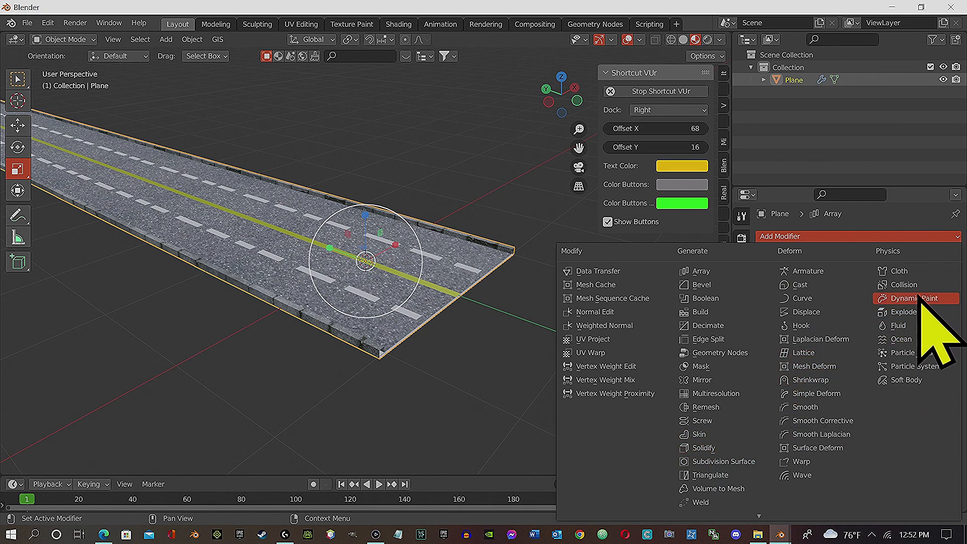
pyautogui.click(808, 301)
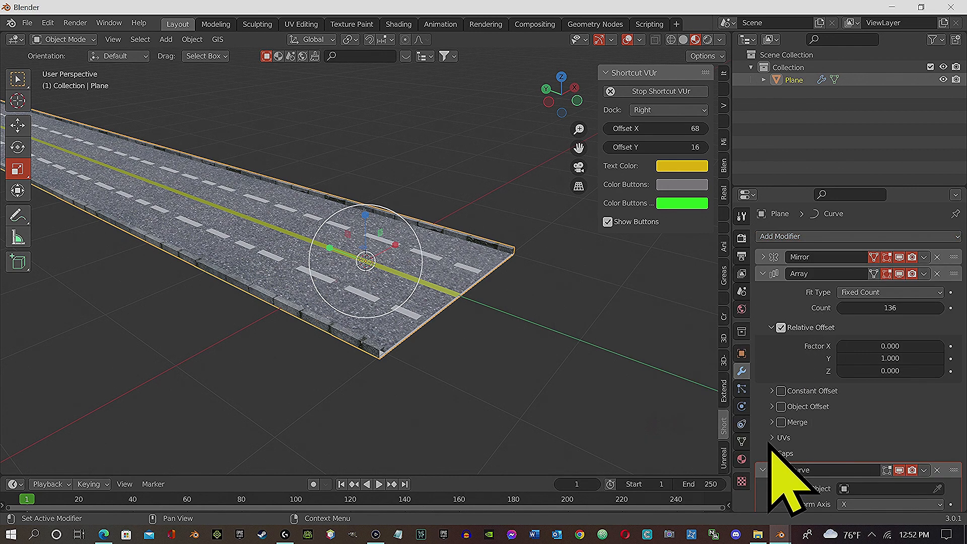
pyautogui.scroll(-1, 771, 444)
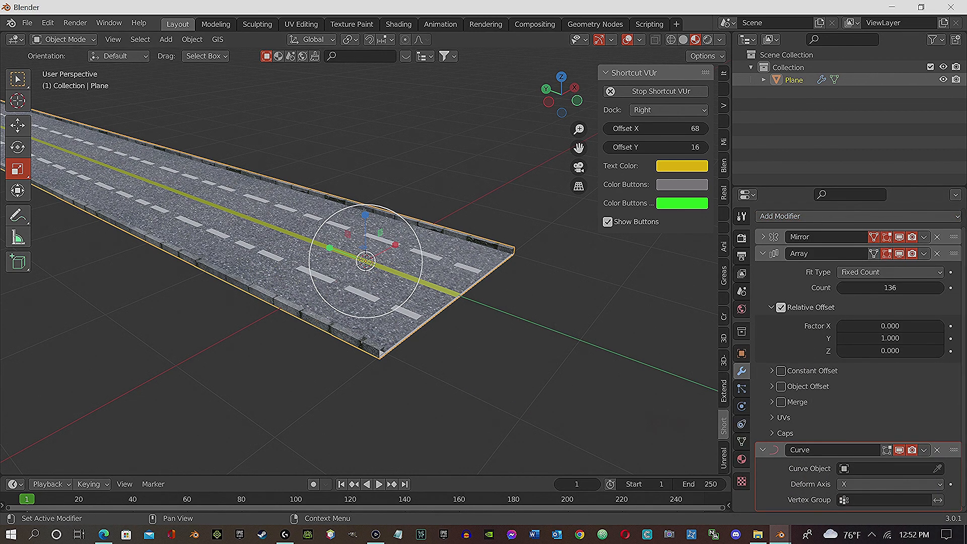
pyautogui.click(937, 450)
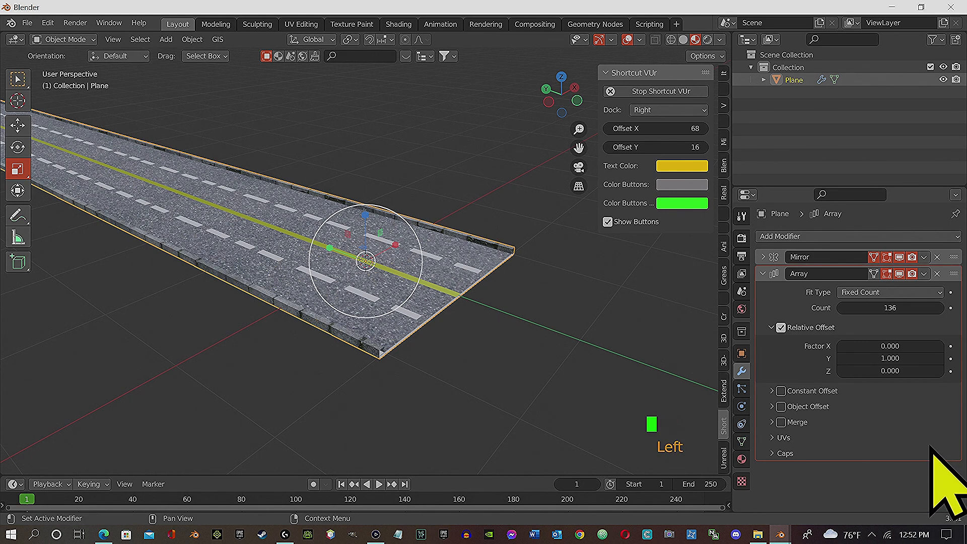
# Set the Array modifier's count to 4 to shorten the road.
pyautogui.scroll(-3, 263, 291)
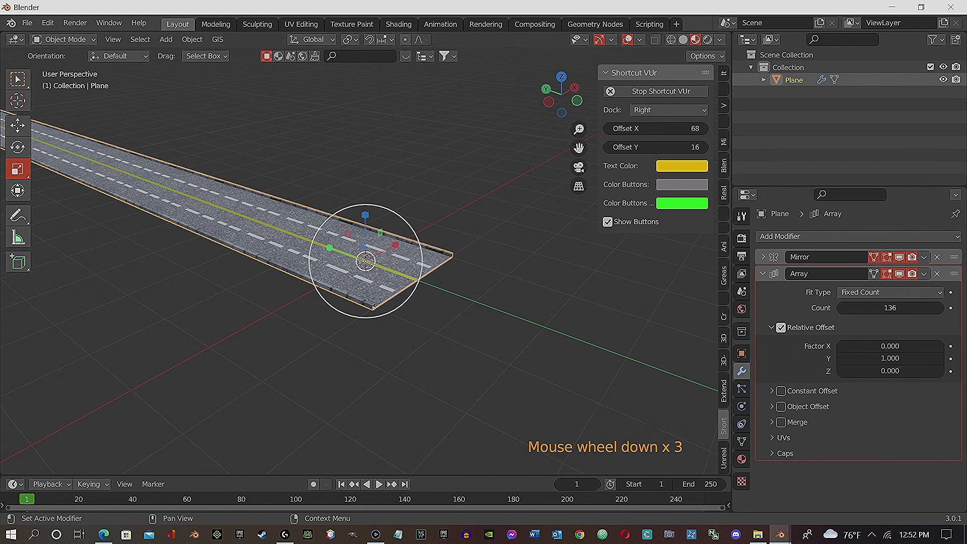
pyautogui.click(904, 306)
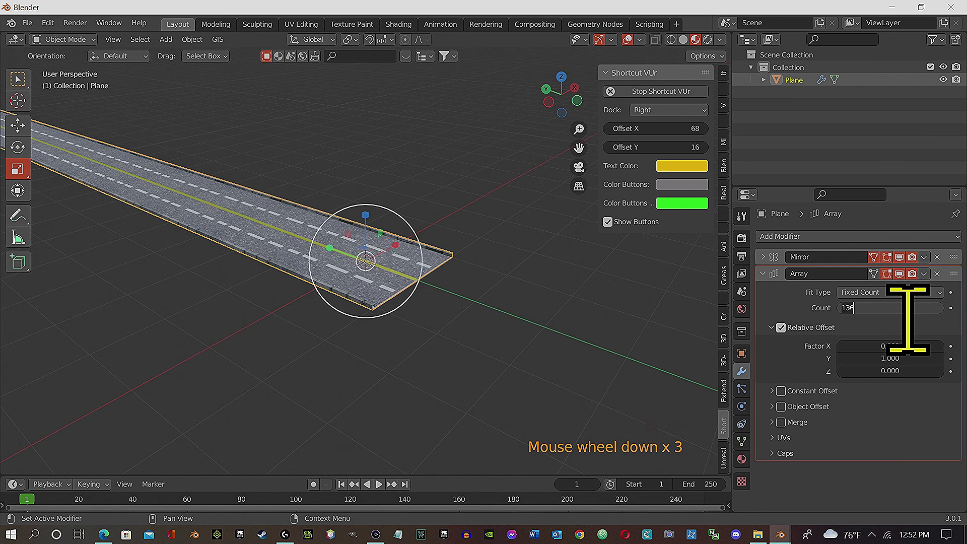
pyautogui.write('4')
pyautogui.click(927, 344)
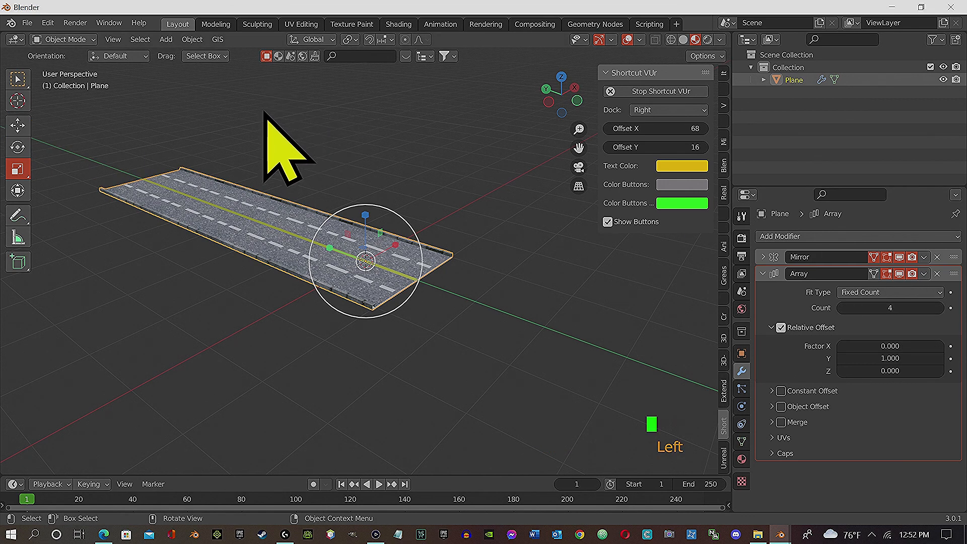